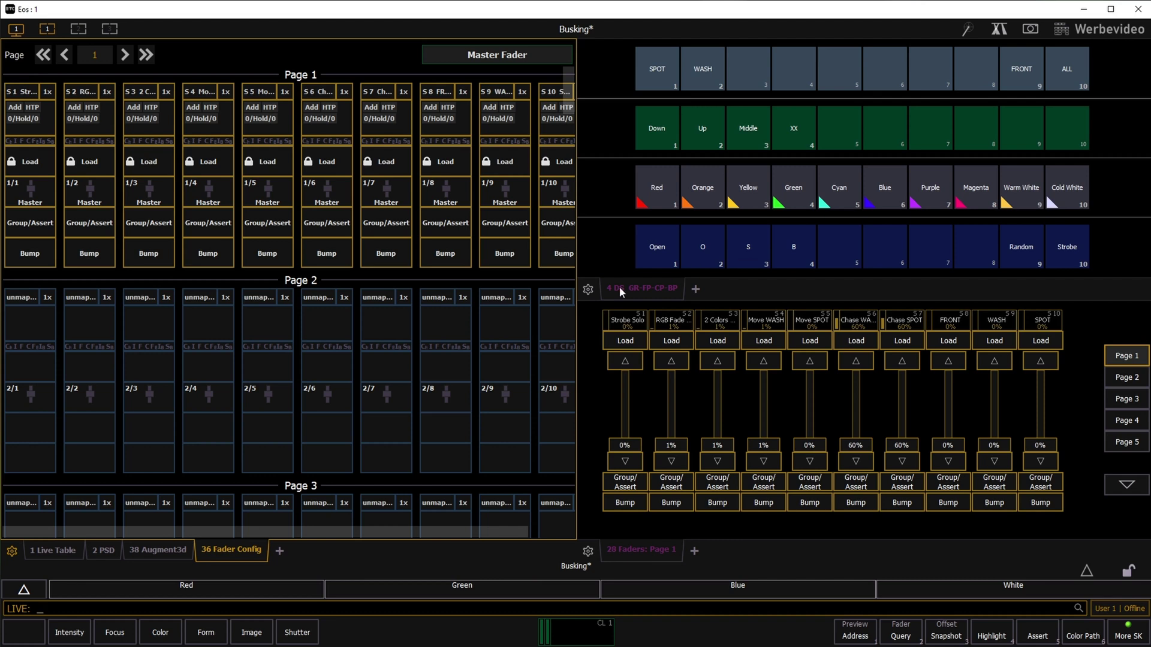
- Add an Intens parameter filter to the FRONT submaster (submaster 8) in the fader configuration
scroll(530, 275, right, 3)
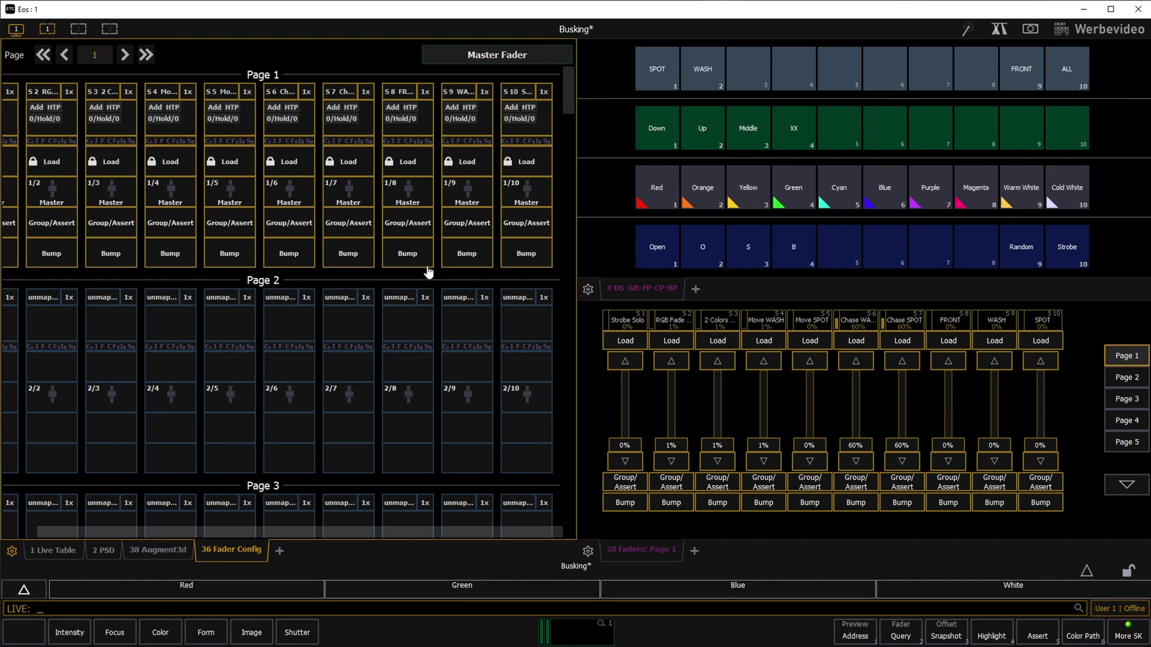
click(427, 133)
click(524, 213)
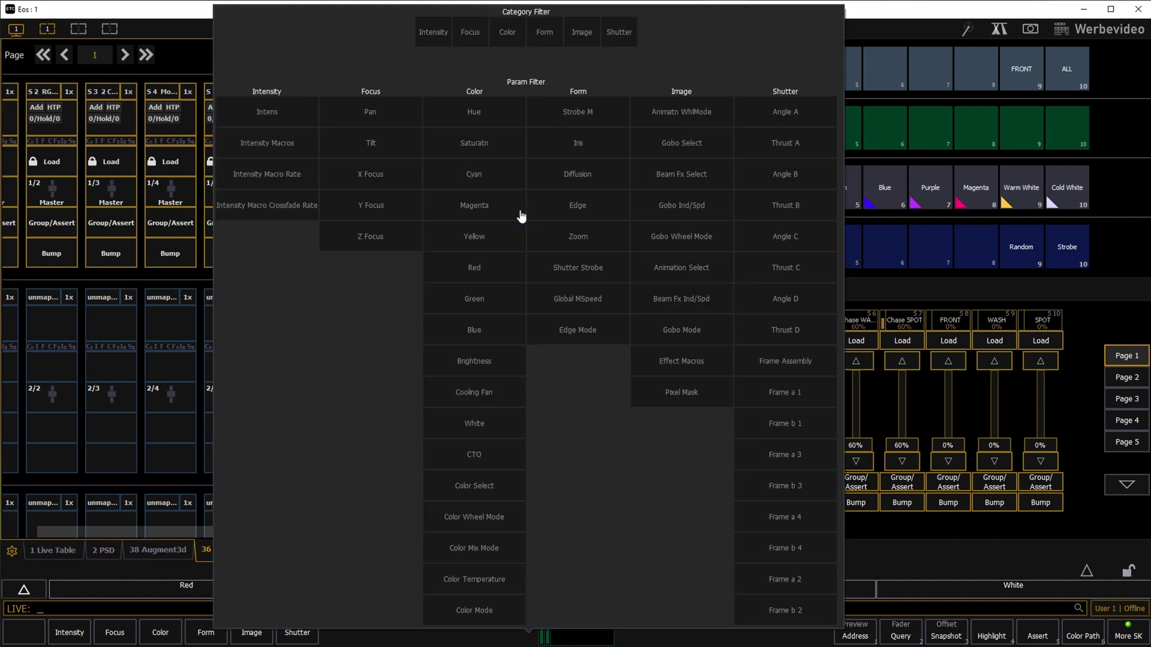
click(290, 120)
click(184, 47)
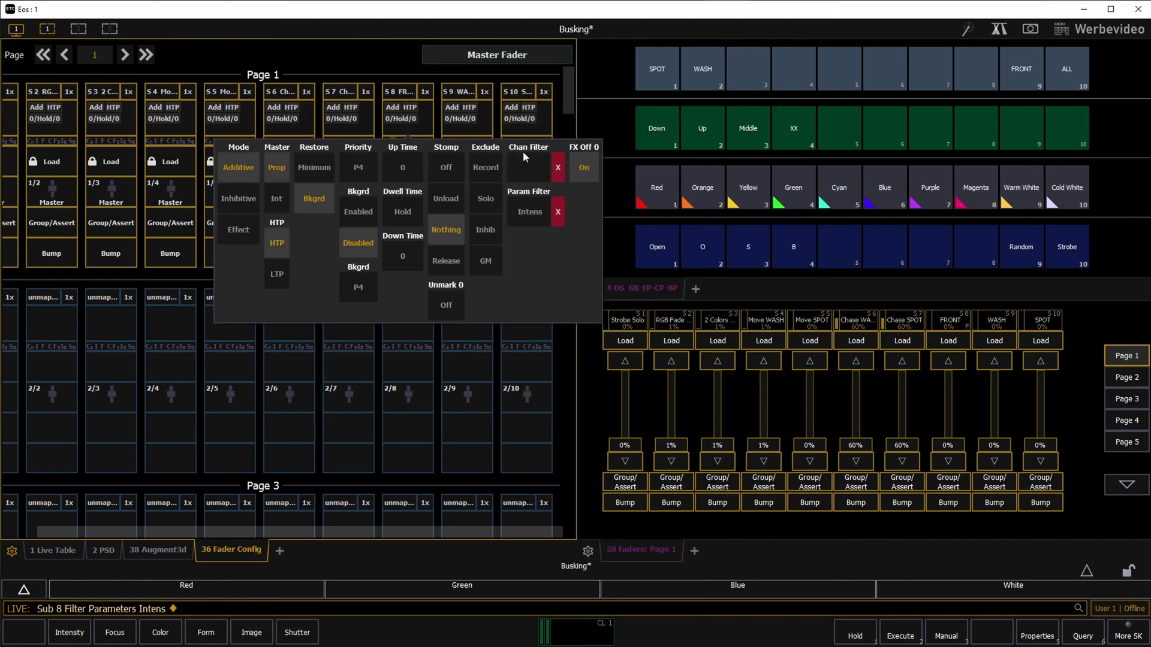
- Add an Intens parameter filter to the WASH submaster (submaster 9)
click(485, 122)
click(488, 116)
click(586, 216)
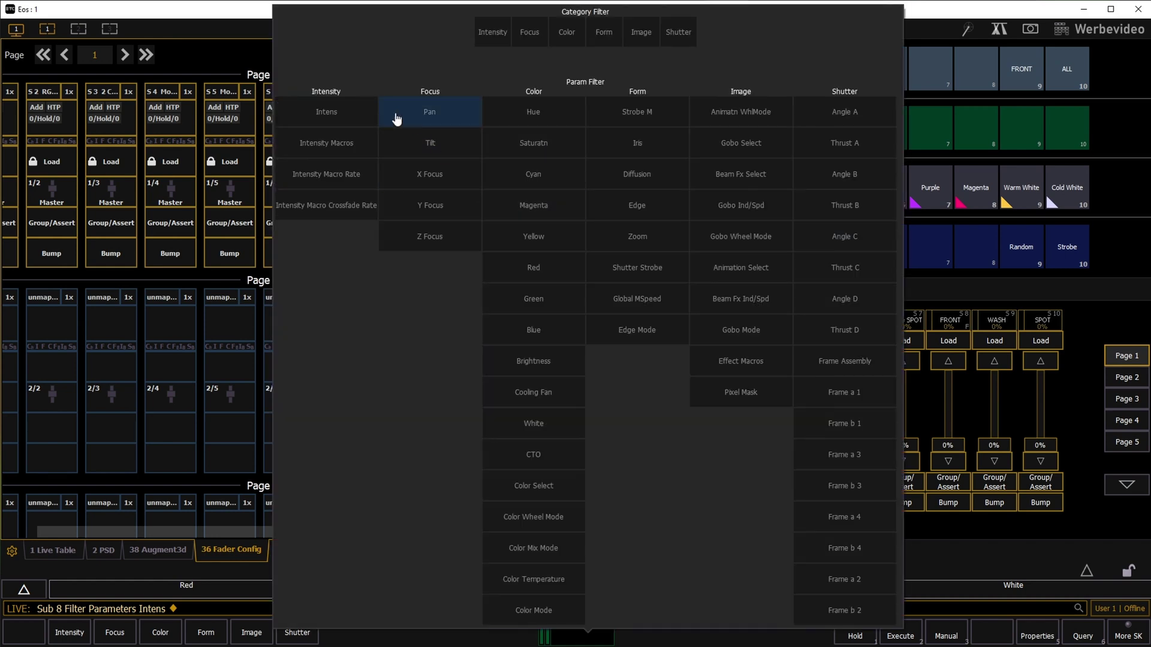
click(367, 111)
click(236, 58)
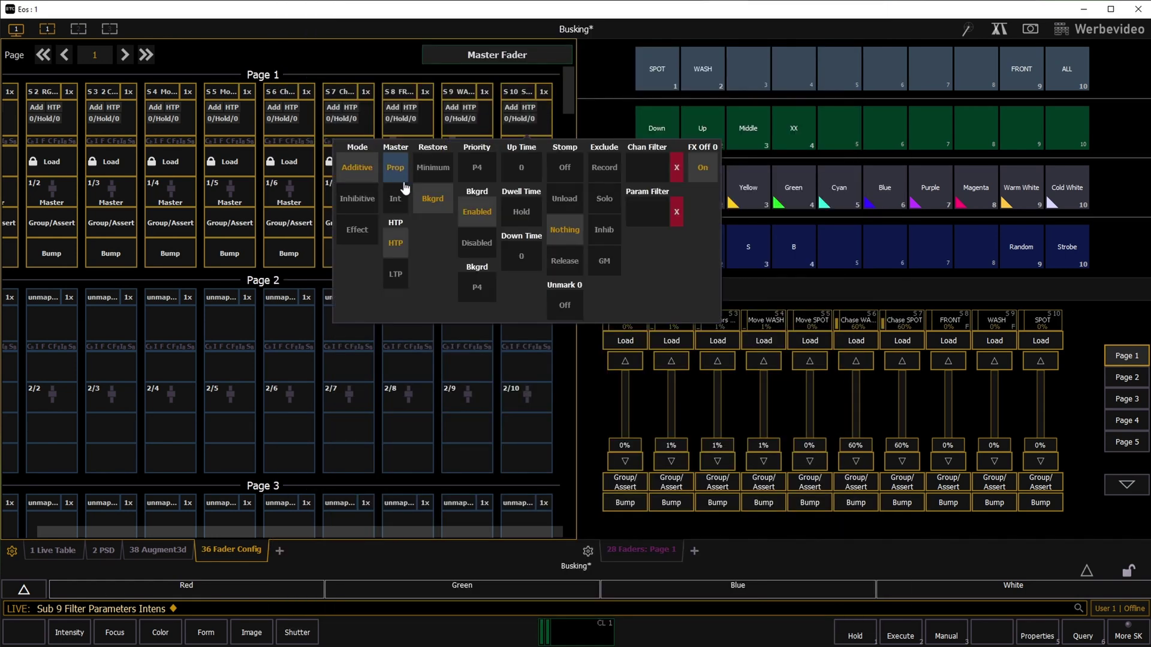
- Add an Intens parameter filter to the SPOT submaster (submaster 10)
click(647, 211)
click(384, 113)
click(300, 63)
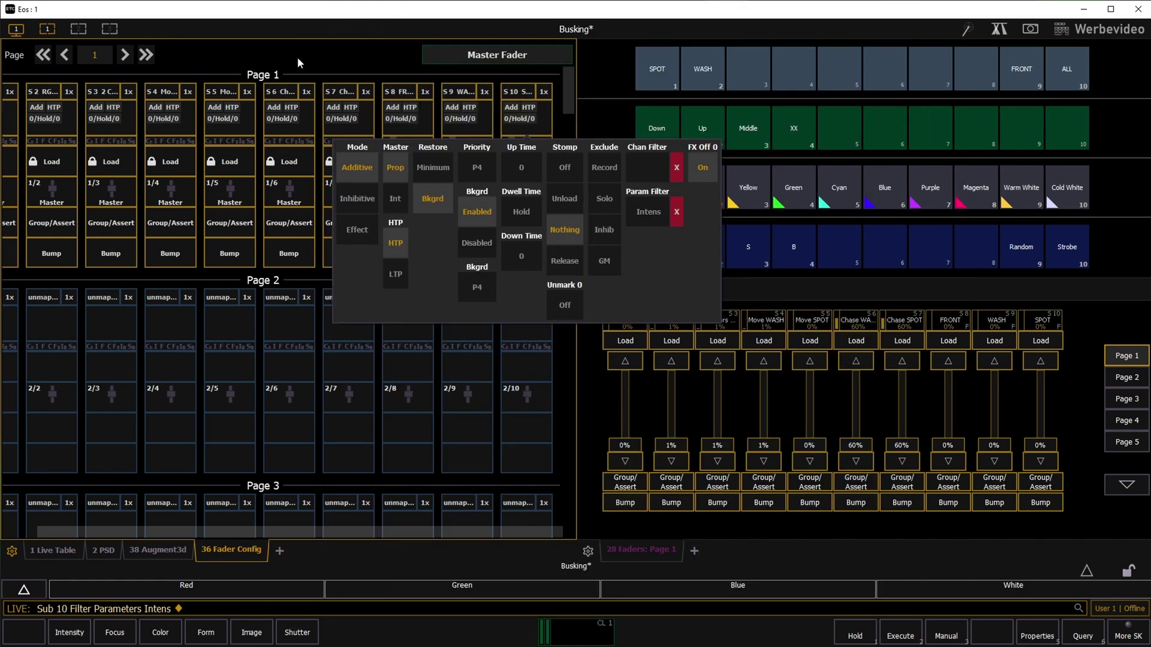
click(347, 67)
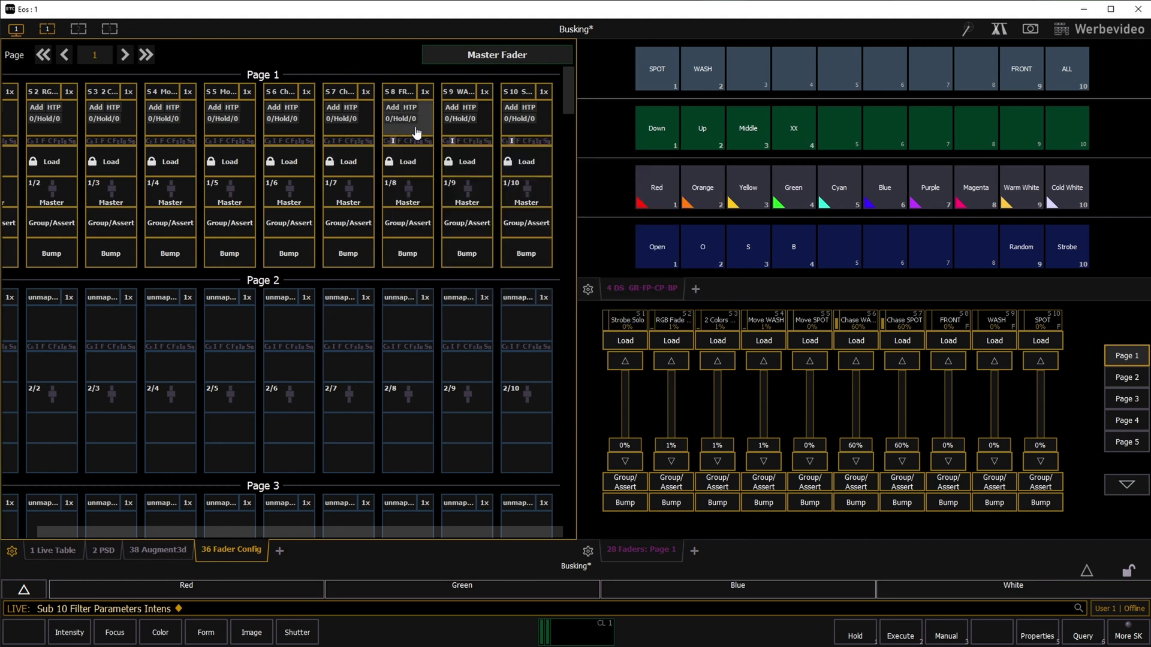
- Set the dwell time of the FRONT and WASH submasters (8 and 9) to Man
click(417, 132)
click(403, 211)
click(424, 453)
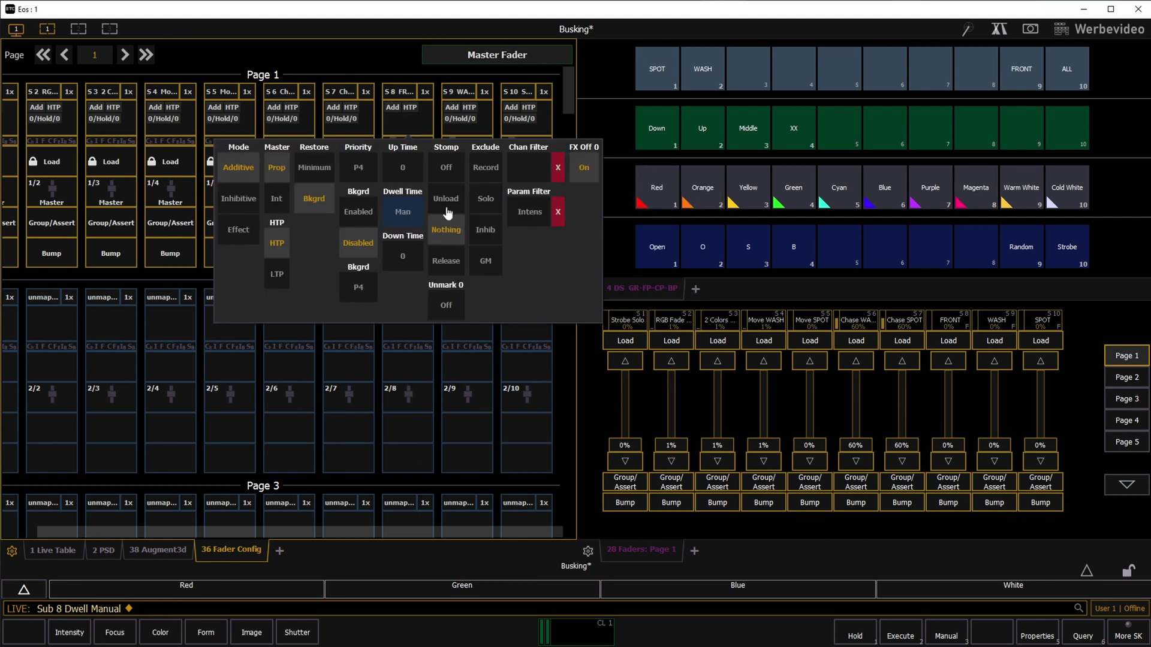
click(476, 129)
click(476, 129)
click(462, 212)
click(483, 449)
- Set the dwell time of the SPOT submaster (submaster 10) to Man
click(546, 124)
click(546, 124)
click(521, 213)
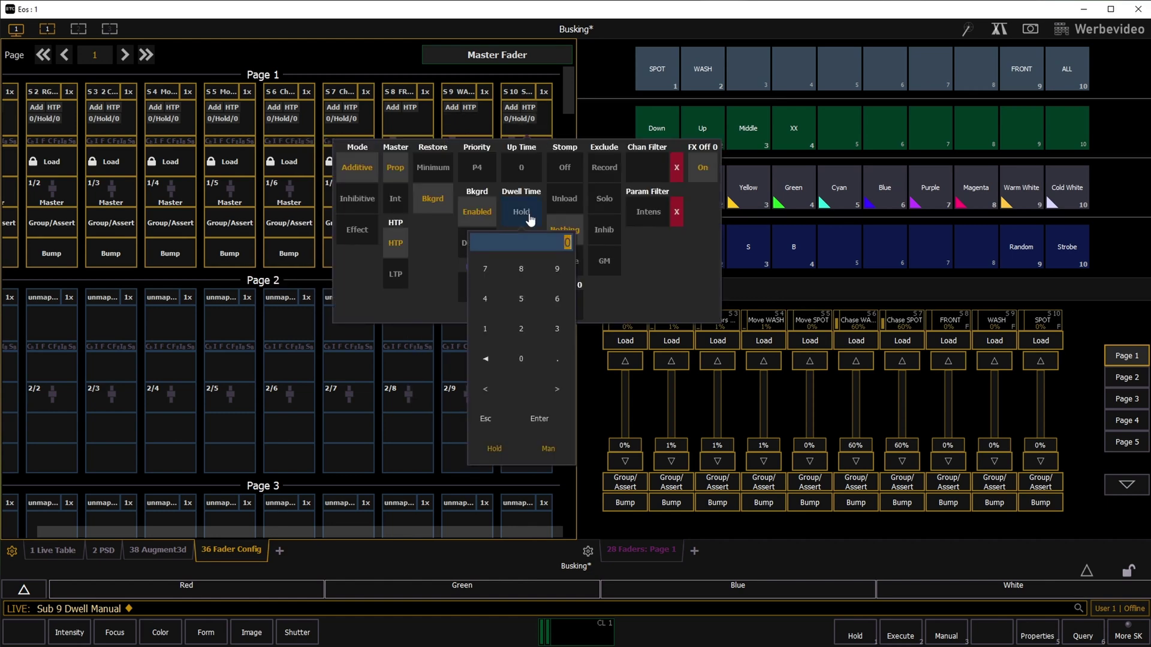
click(545, 451)
click(390, 61)
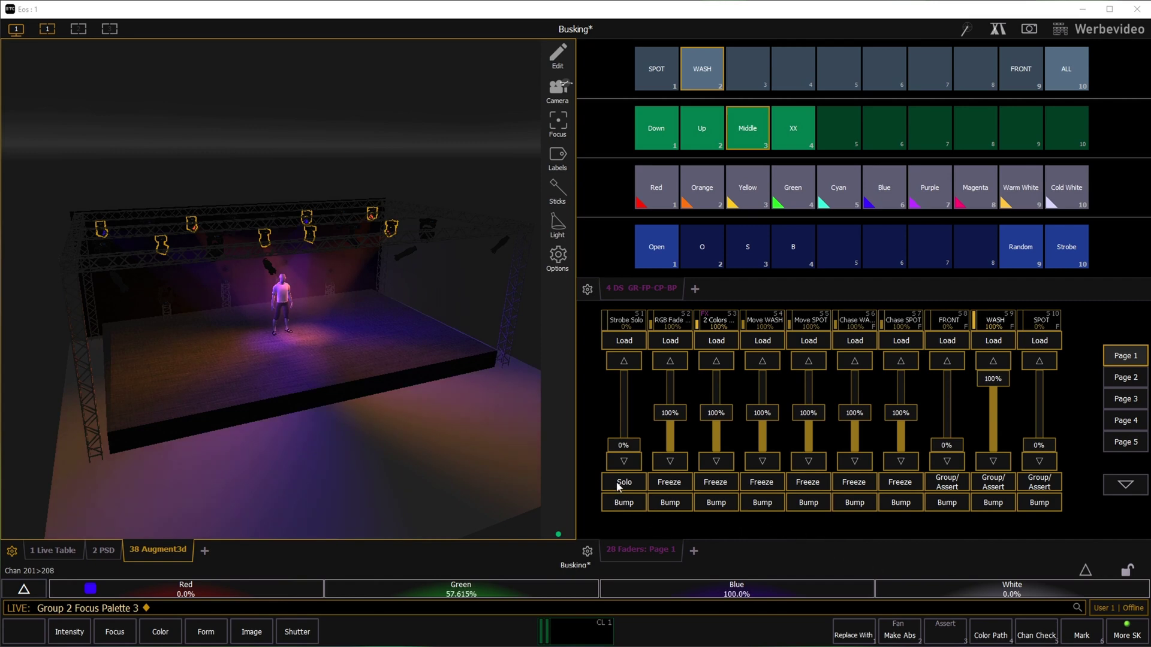
- Test the Solo function of the Strobe Solo fader while watching the 3D stage
click(618, 486)
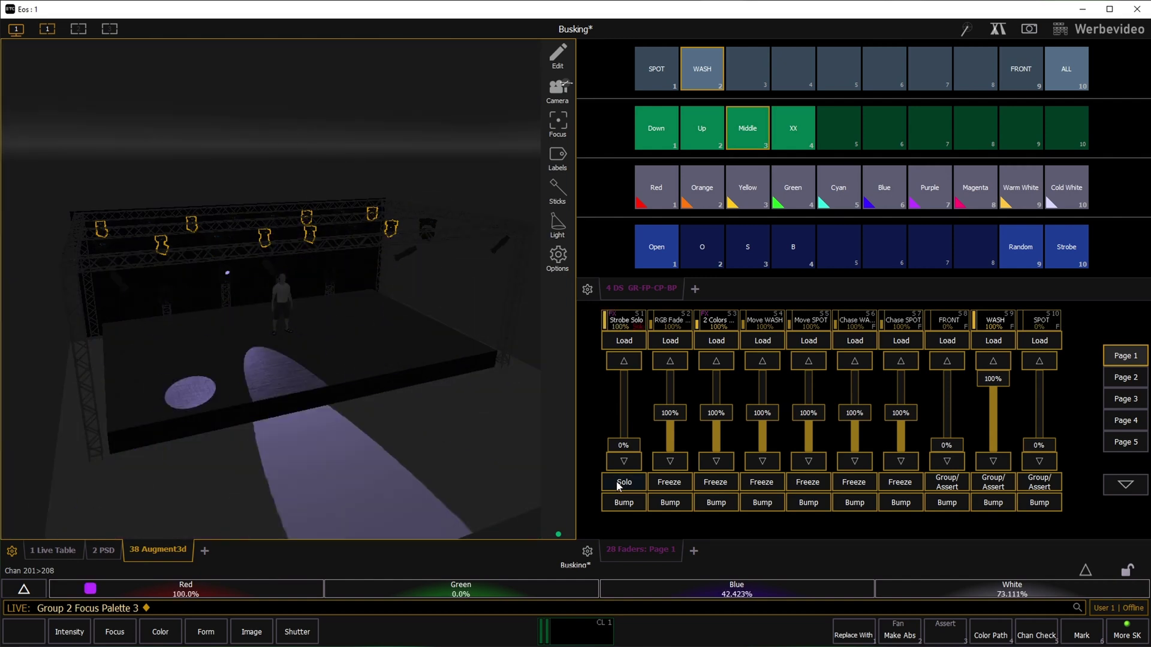
click(618, 486)
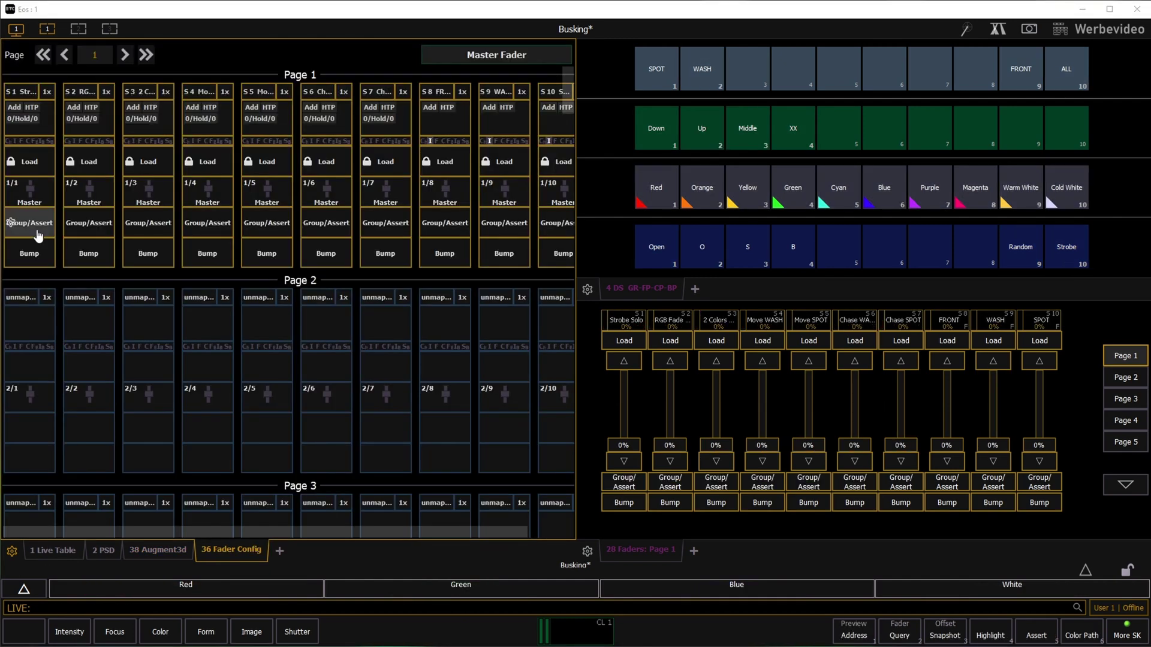
- Assign Solo to the stop button of submaster 1 (Strobe Solo) and set its dwell time to Man
click(36, 226)
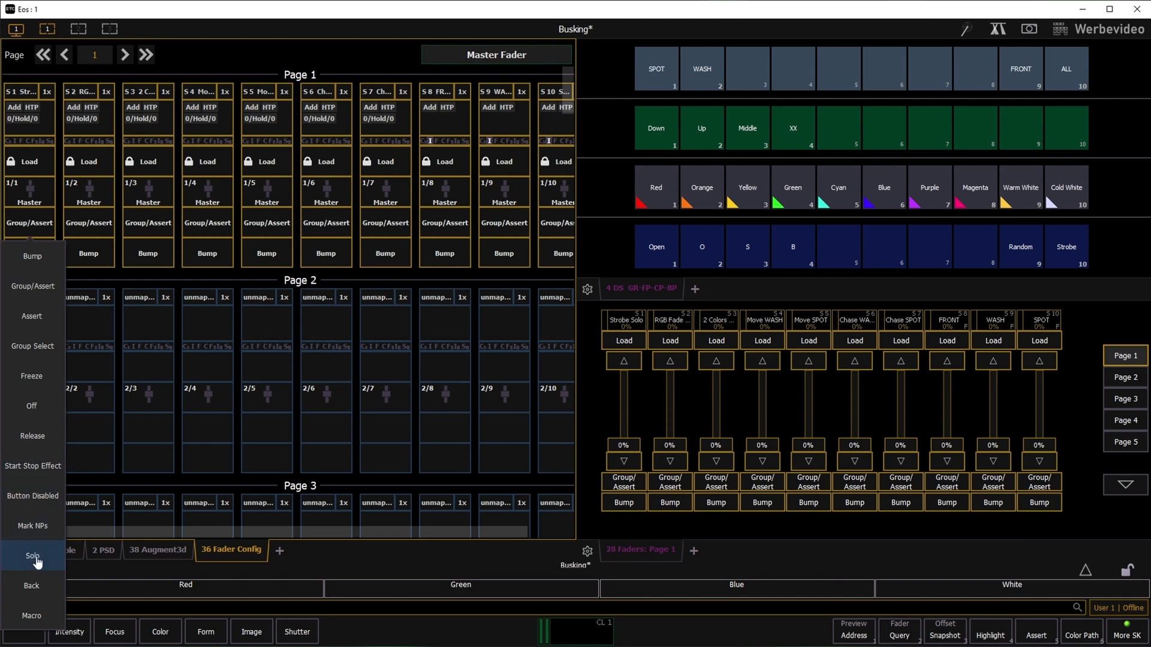
click(32, 556)
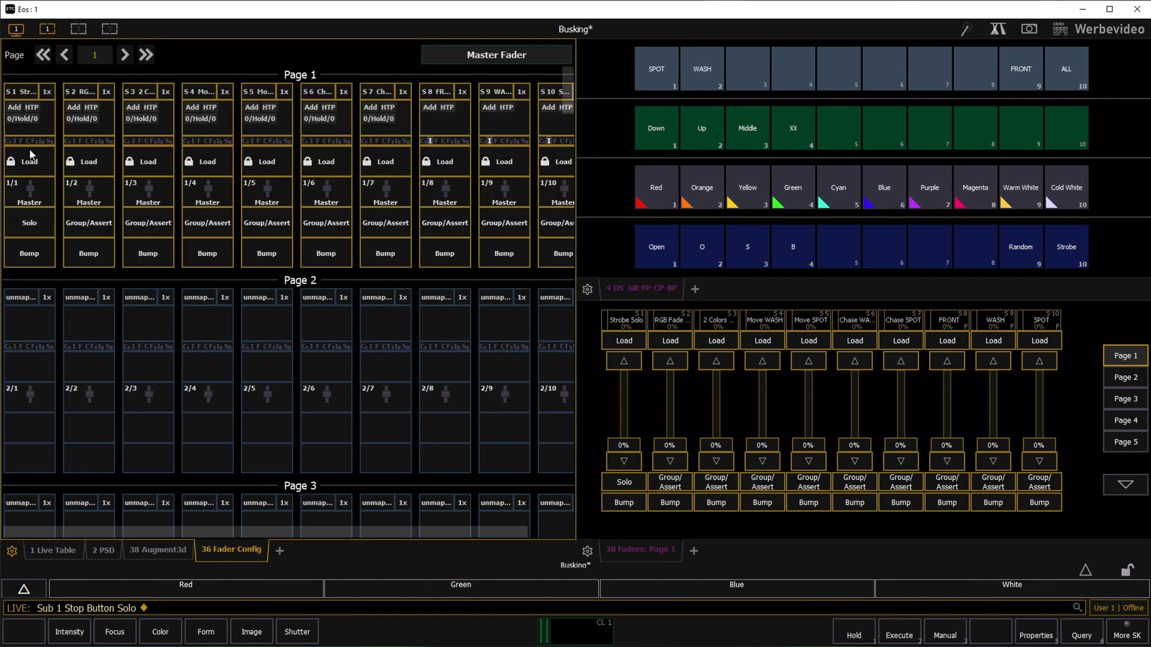
click(30, 131)
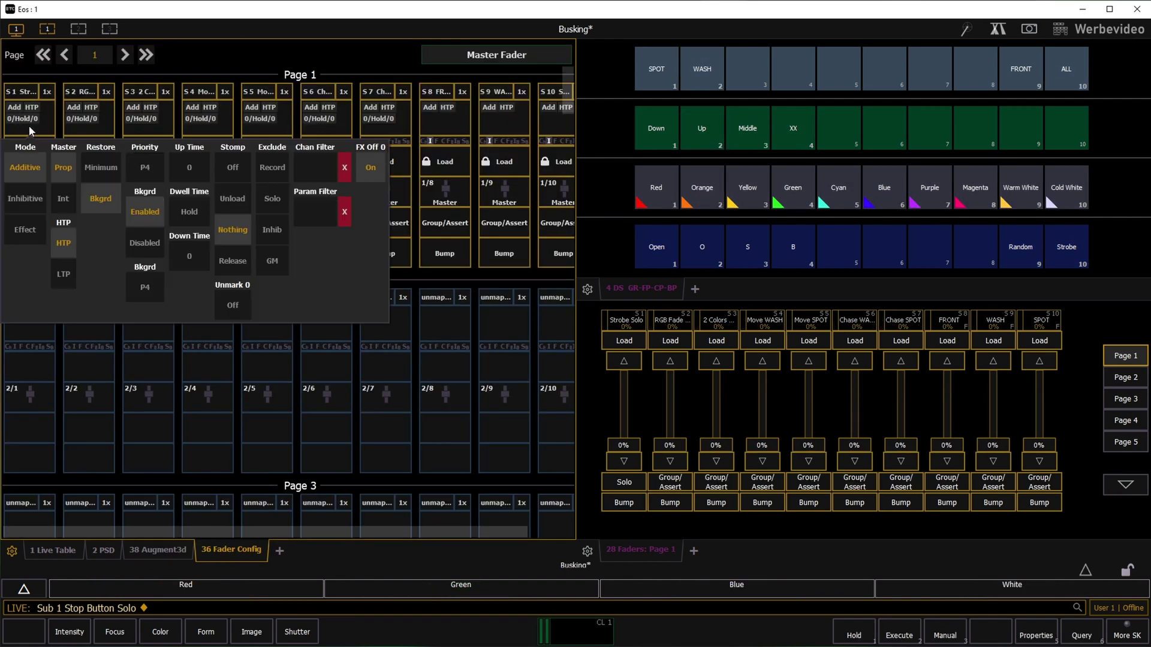
click(200, 223)
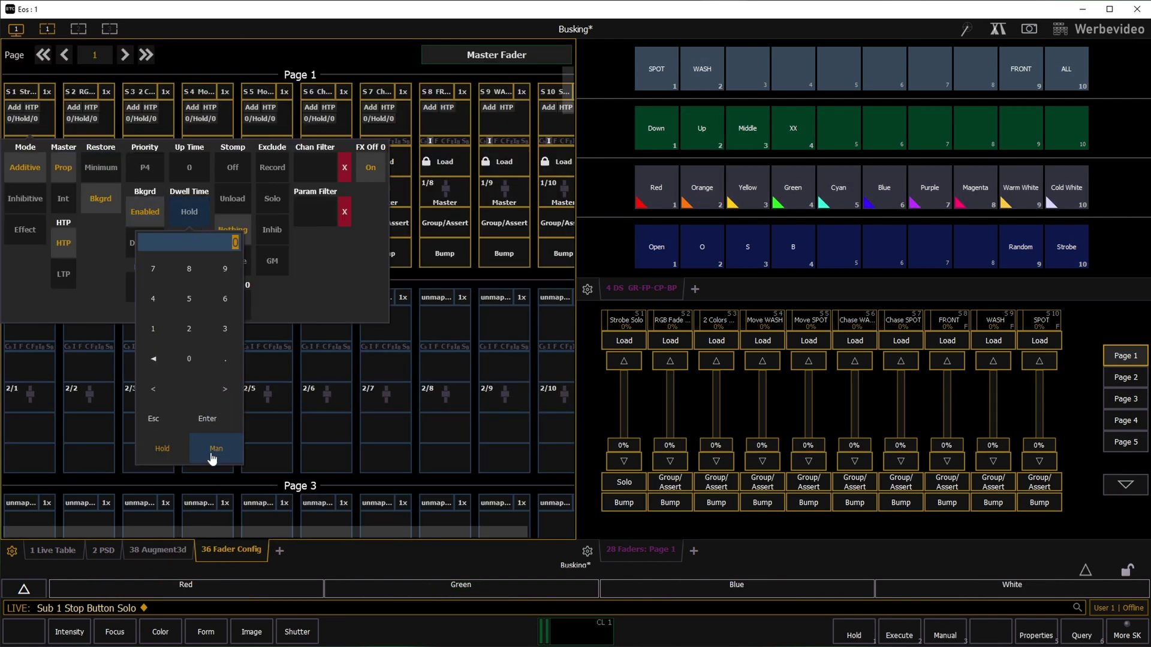
click(213, 458)
click(212, 459)
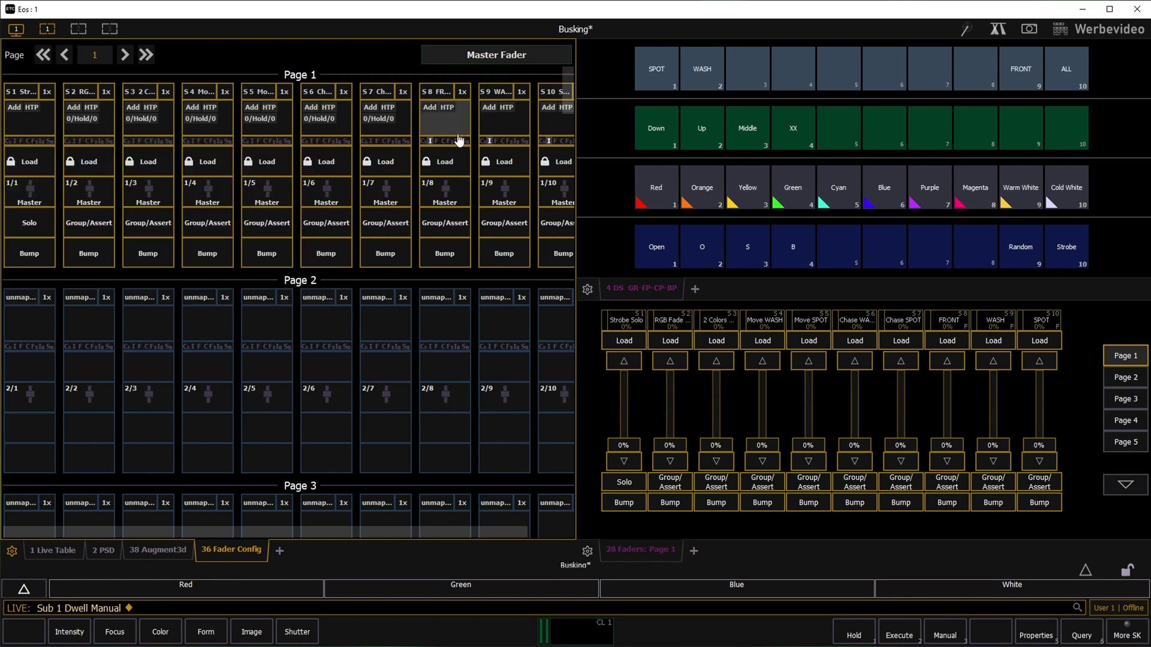
- Exclude the FRONT submaster (submaster 8) from Solo and test the Strobe Solo fader's Solo function
click(459, 140)
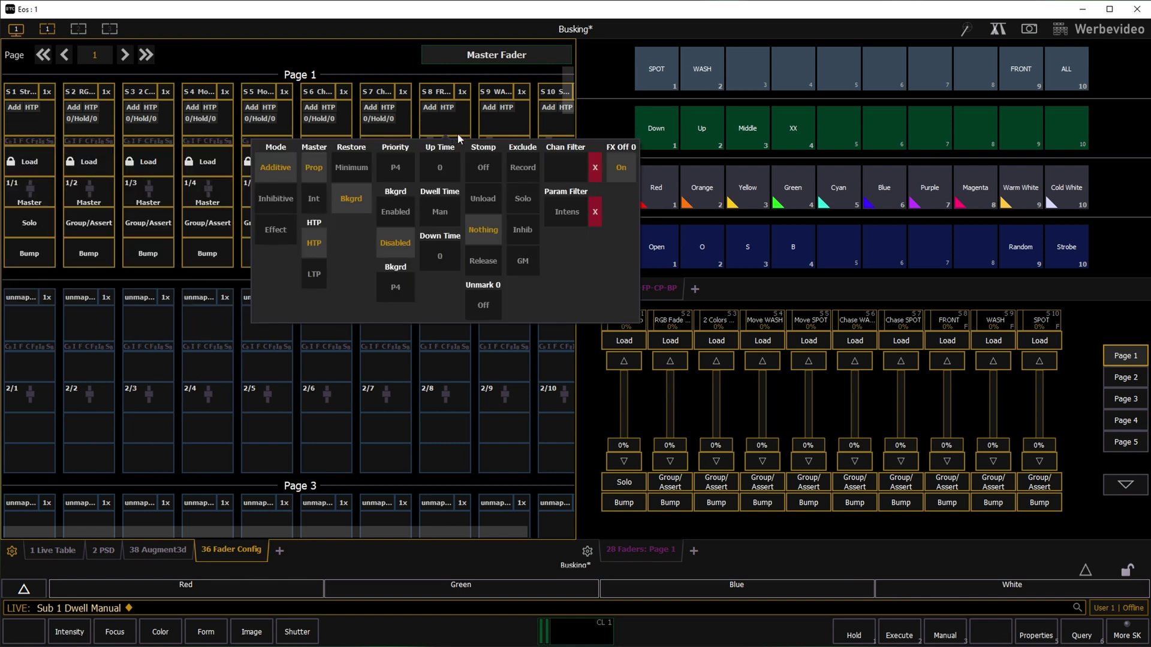
click(529, 211)
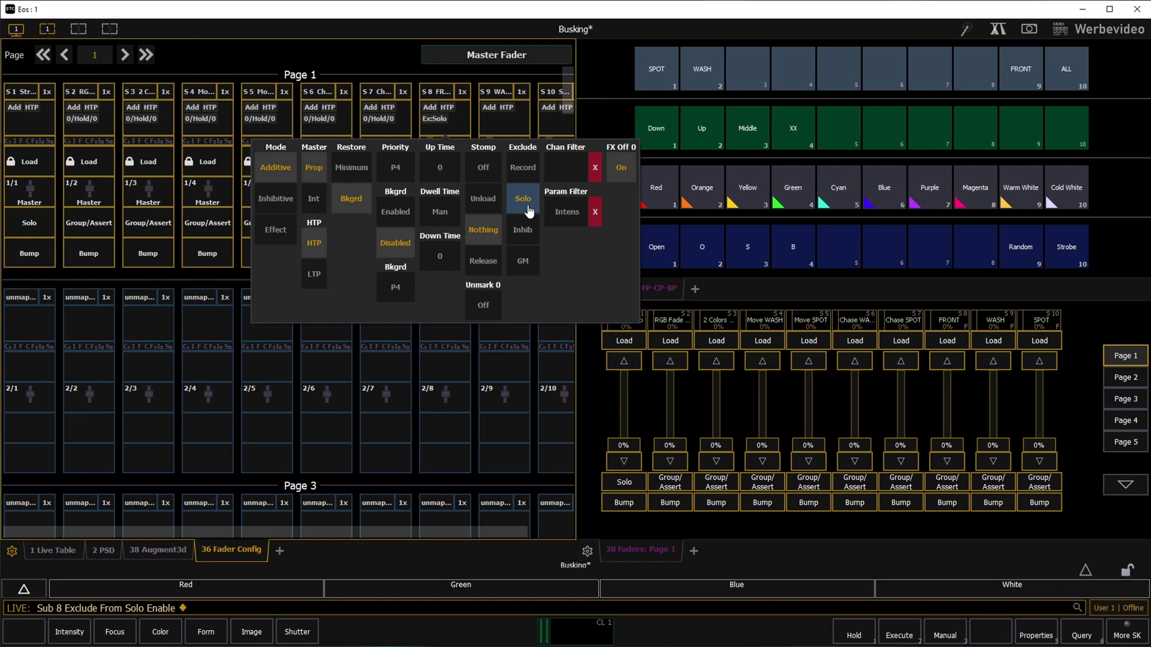
click(374, 56)
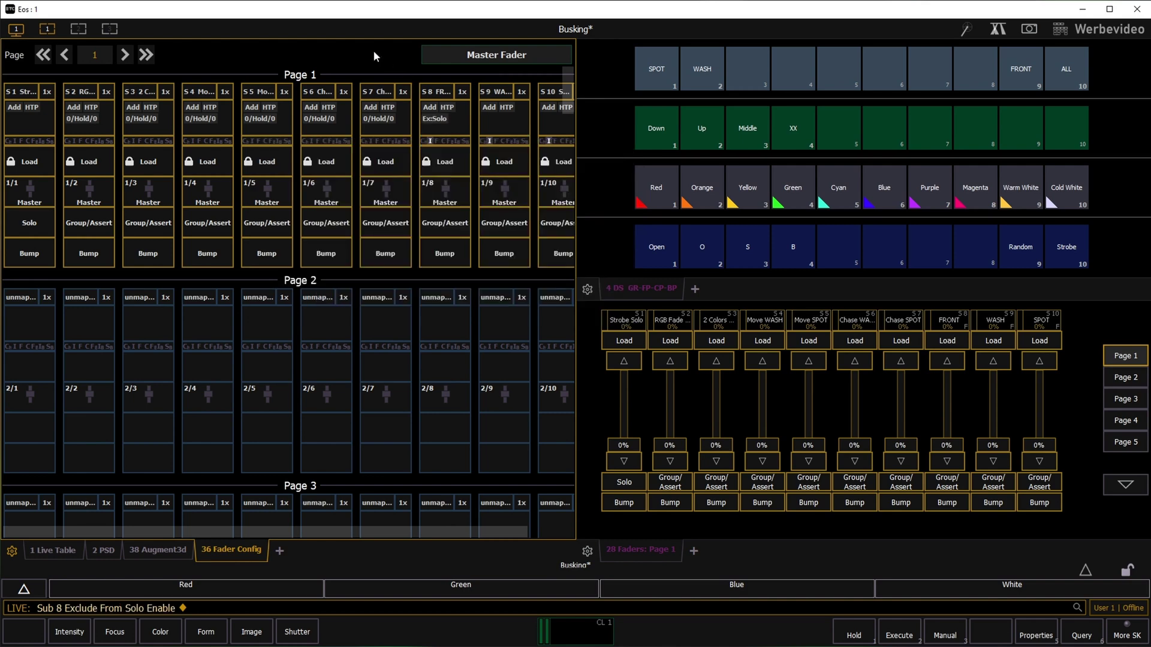
key(Escape)
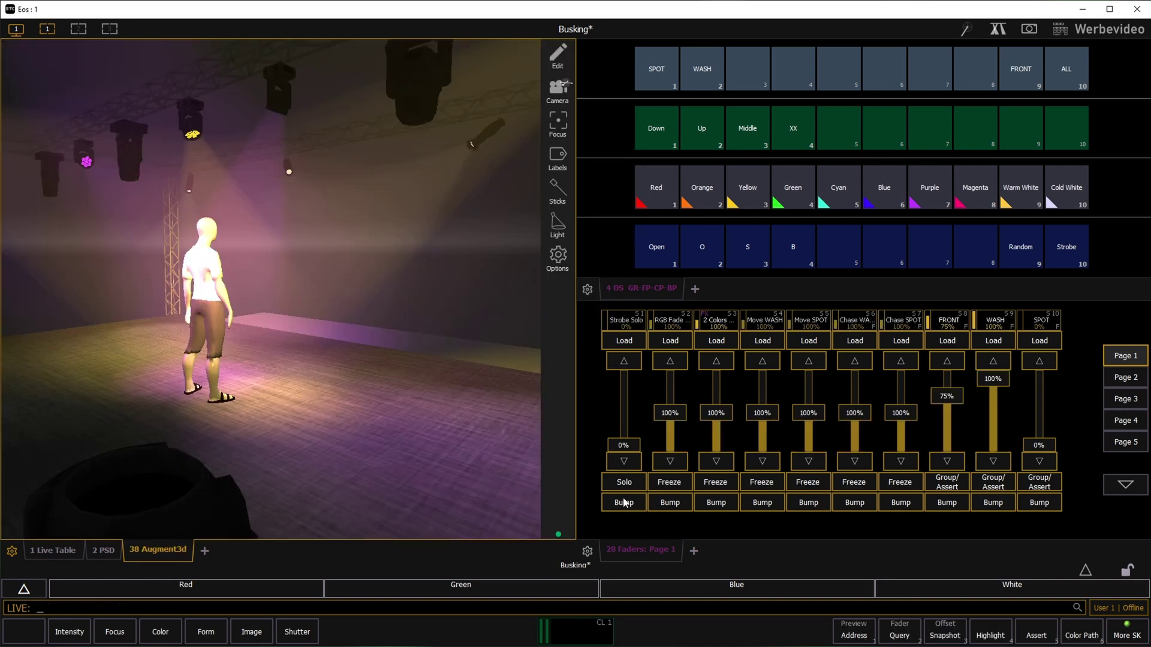
click(624, 483)
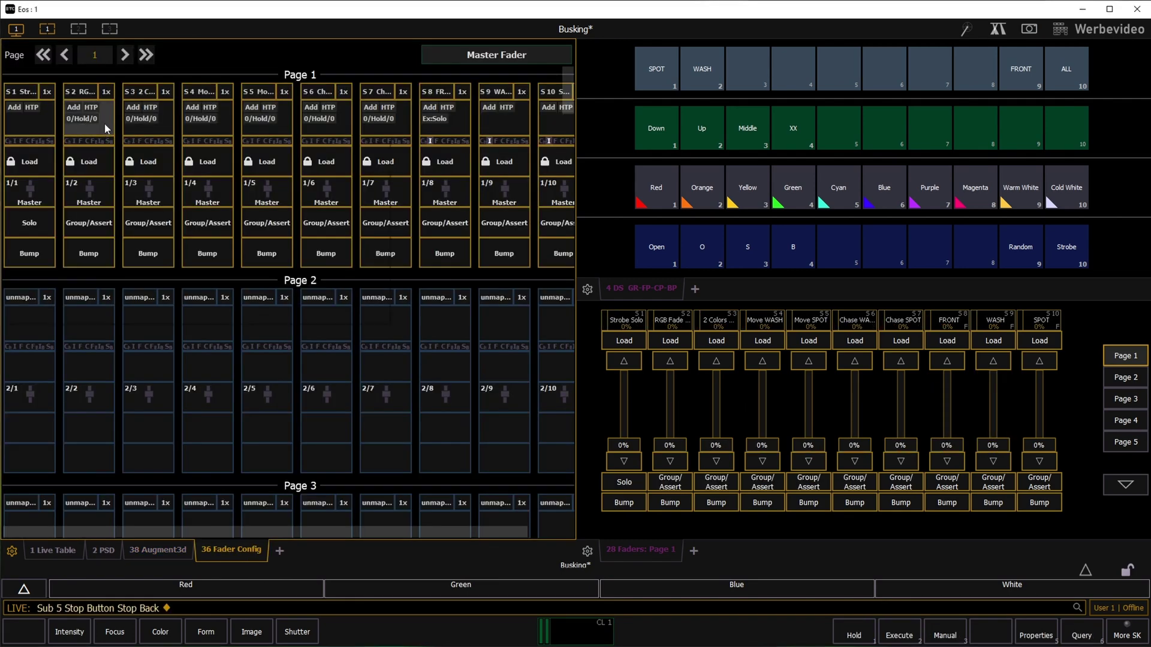
- Change the mode of submasters 2 (RGB Fade) and 3 (2 Colors) to Effect
click(105, 128)
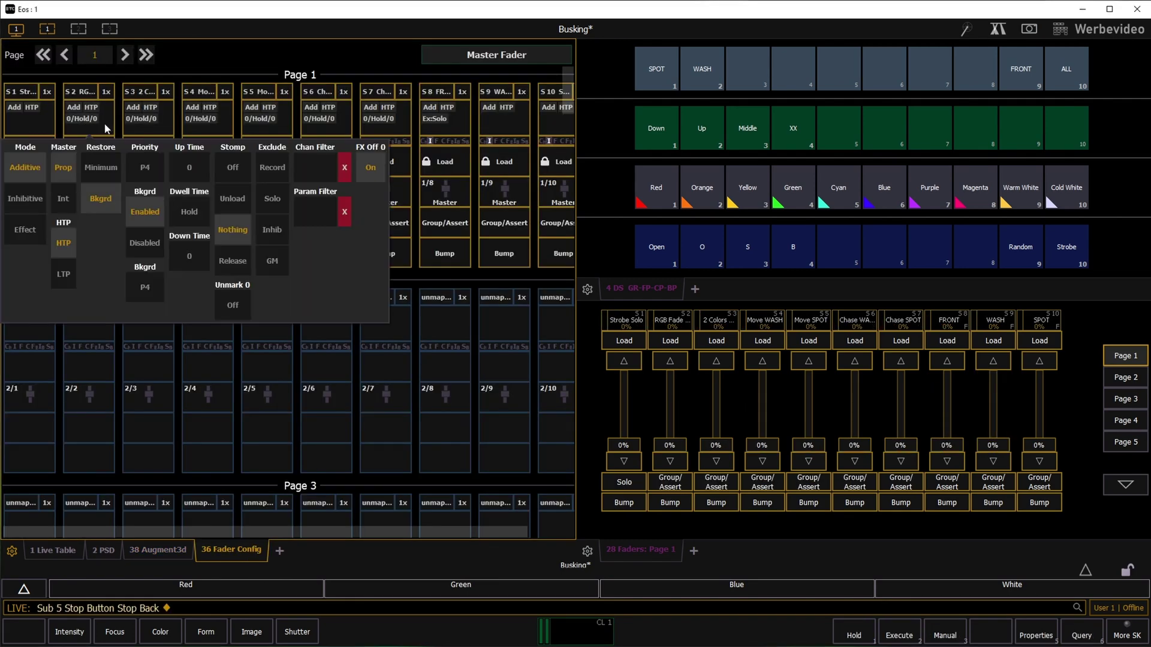
click(25, 229)
click(148, 128)
click(148, 128)
click(25, 230)
- Change the mode of submasters 4 (Move WASH) and 5 (Move SPOT) to Effect
click(225, 133)
click(225, 133)
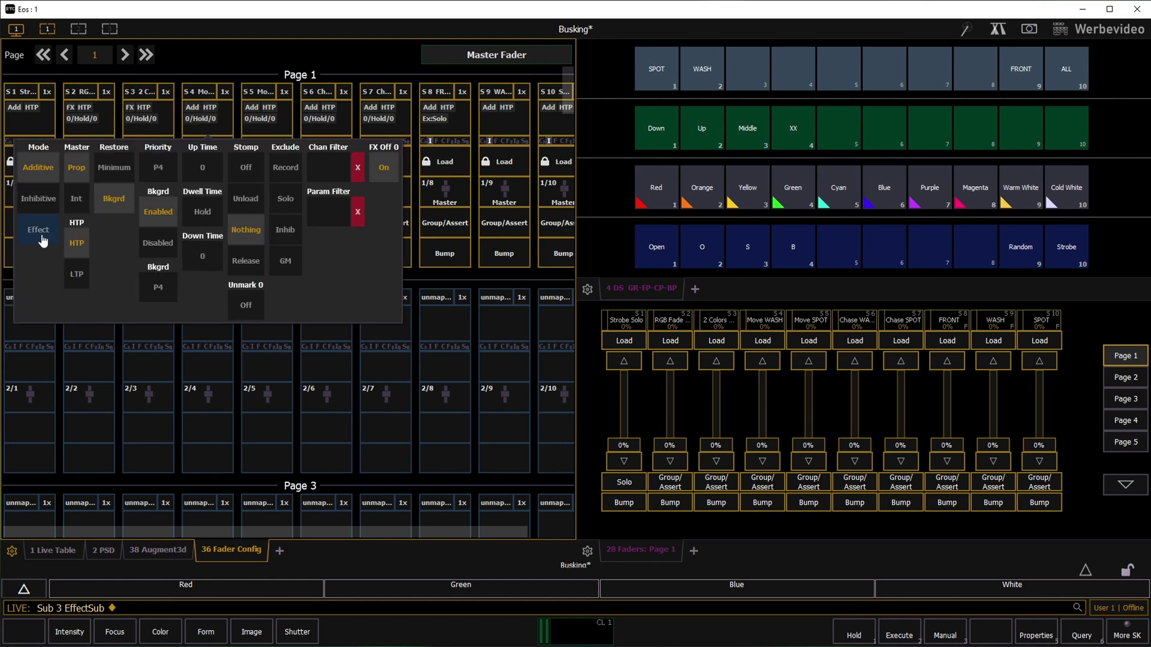
click(25, 230)
click(285, 135)
click(285, 135)
click(98, 229)
- Make submasters 2 (RGB Fade) and 3 (2 Colors) intensity masters by setting Master to Int
click(110, 122)
click(109, 123)
click(64, 199)
click(161, 134)
click(161, 135)
click(72, 203)
- Make submasters 4 (Move WASH) and 5 (Move SPOT) intensity masters by setting Master to Int
click(226, 123)
click(226, 124)
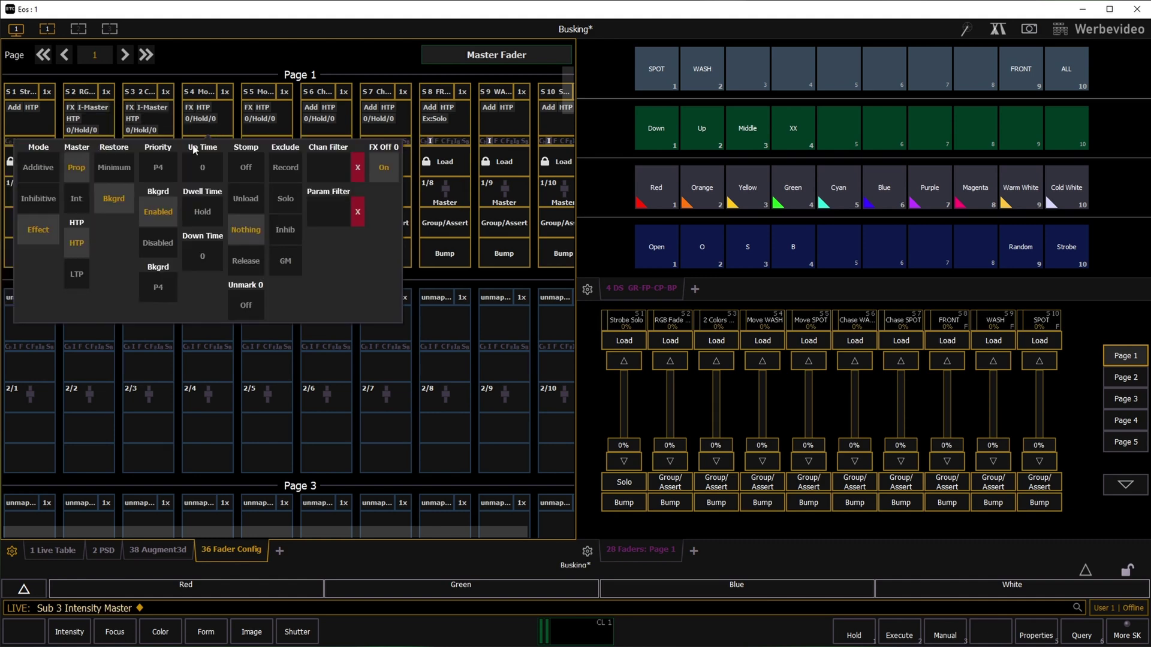
click(83, 206)
click(275, 129)
click(276, 129)
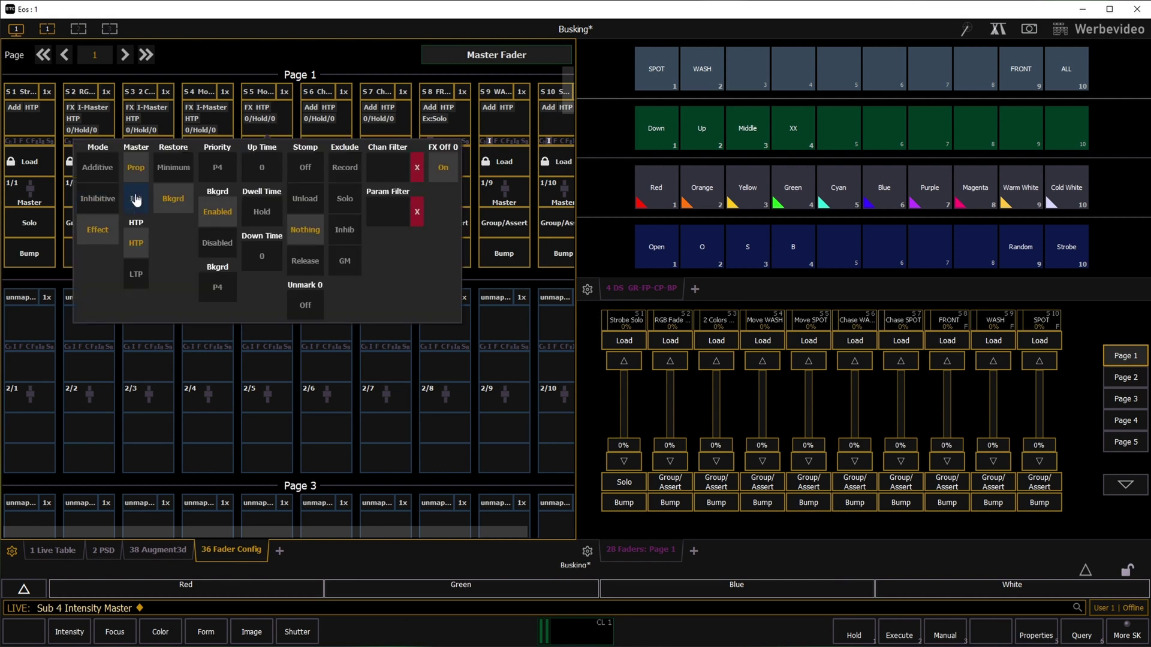
click(137, 200)
click(255, 43)
- Assign Freeze to the stop buttons of submasters 2 to 5
click(88, 223)
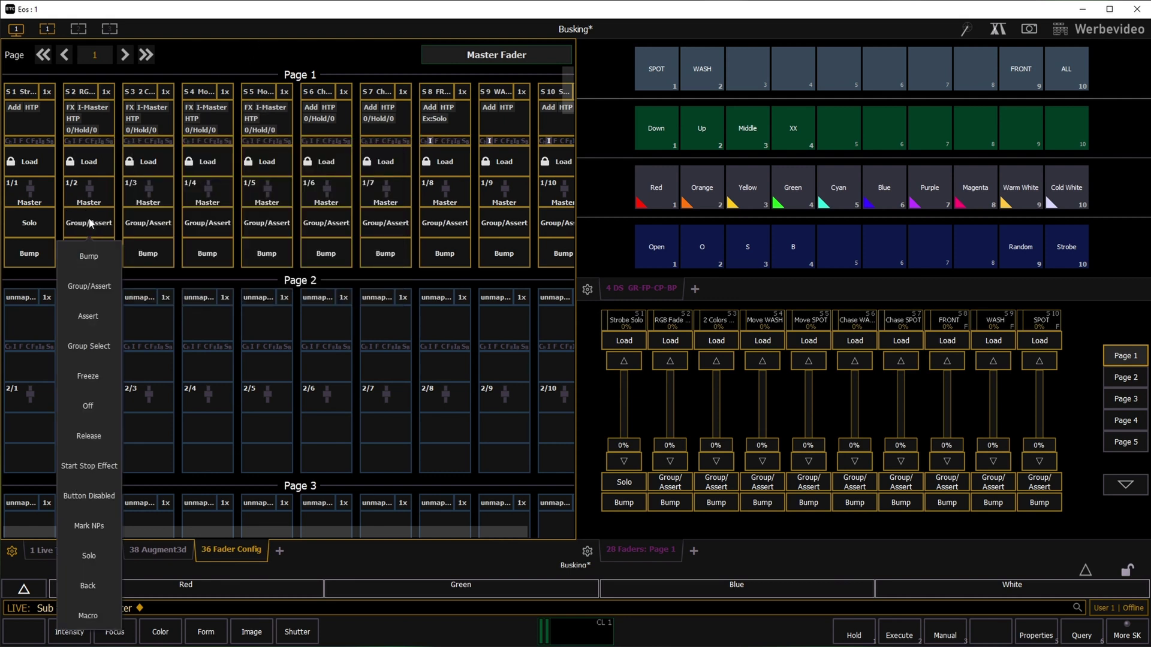
click(88, 376)
click(147, 234)
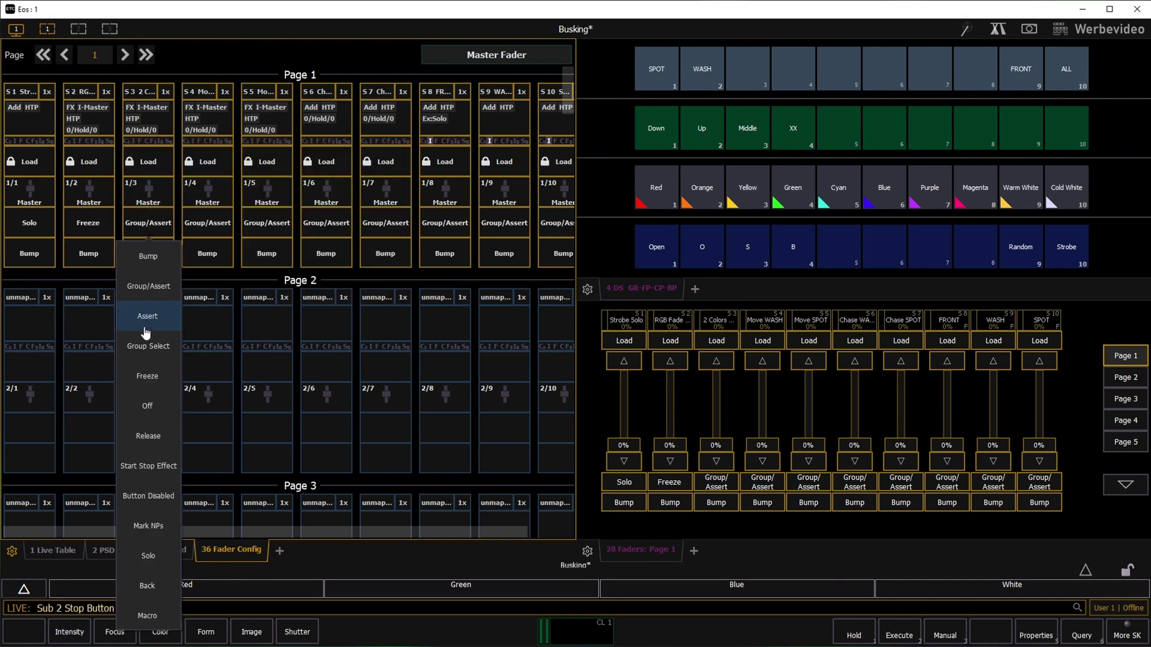
click(148, 375)
click(207, 227)
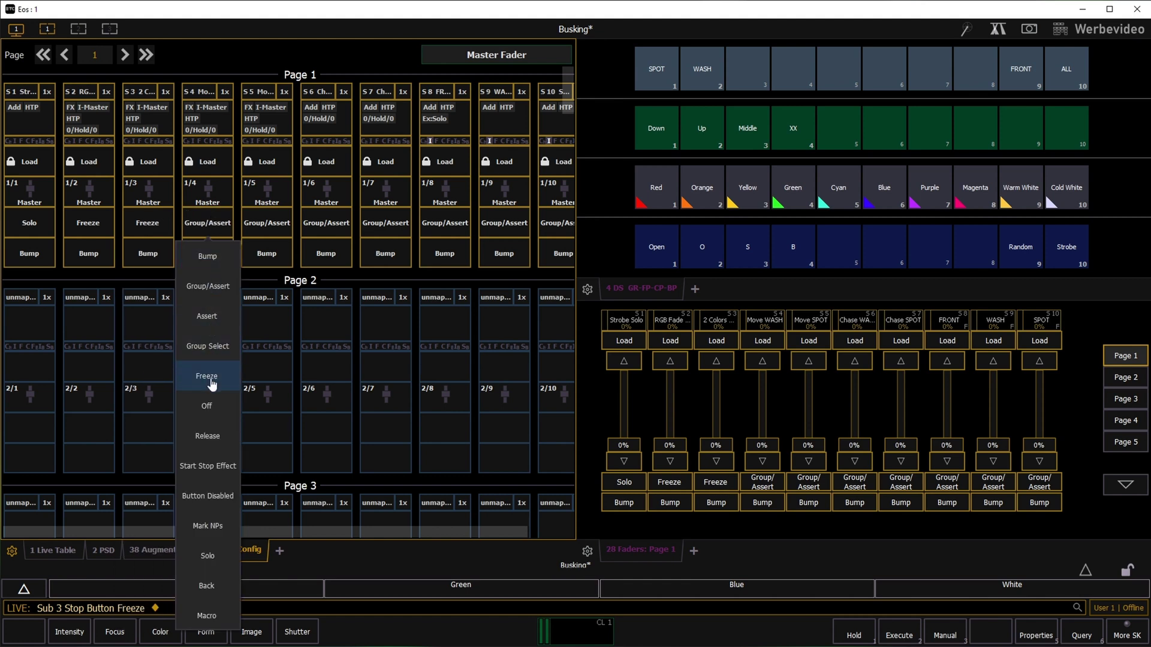
click(207, 376)
click(267, 223)
click(267, 376)
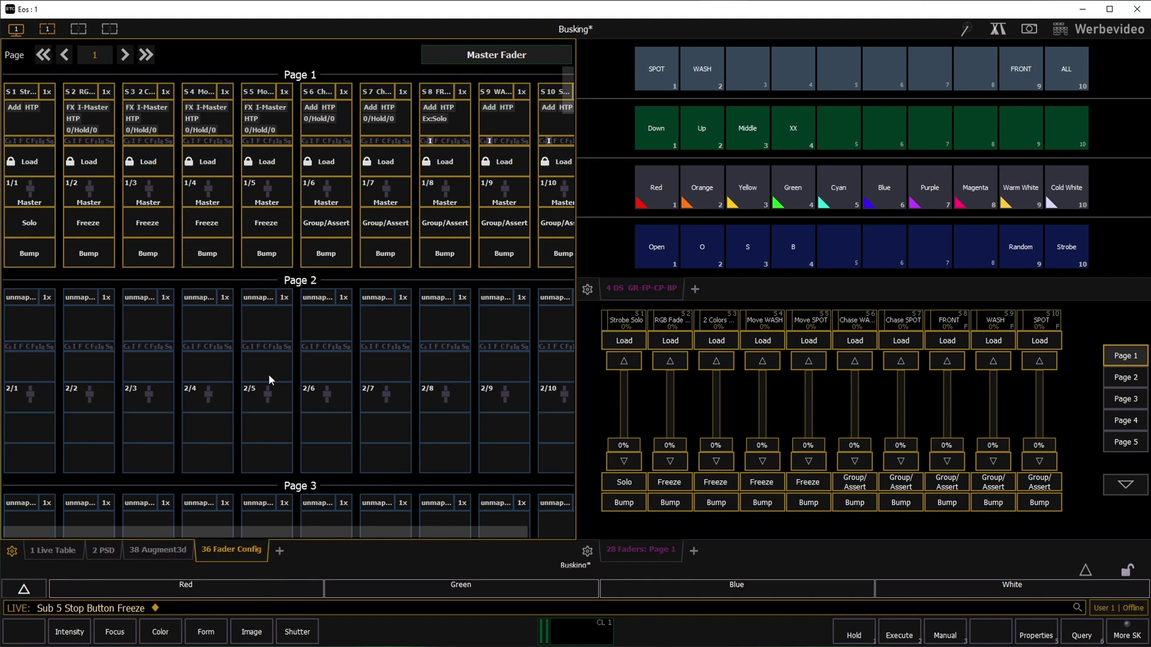
- Set both the up time and the down time of submaster 2 (RGB Fade) to 1
click(99, 125)
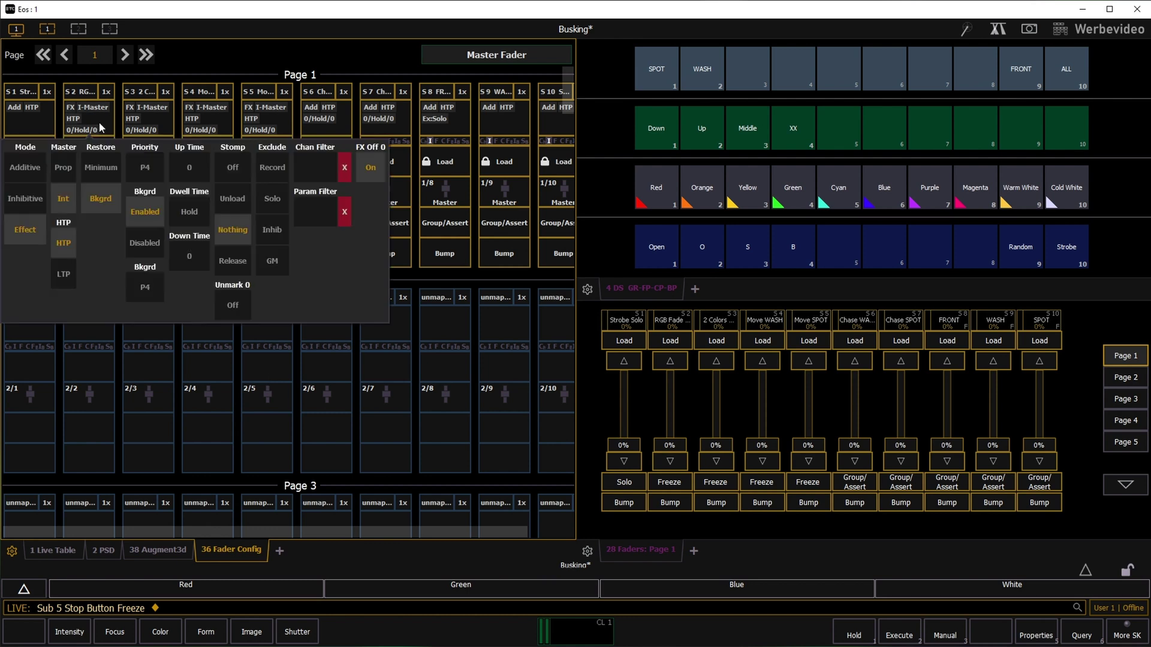
click(191, 170)
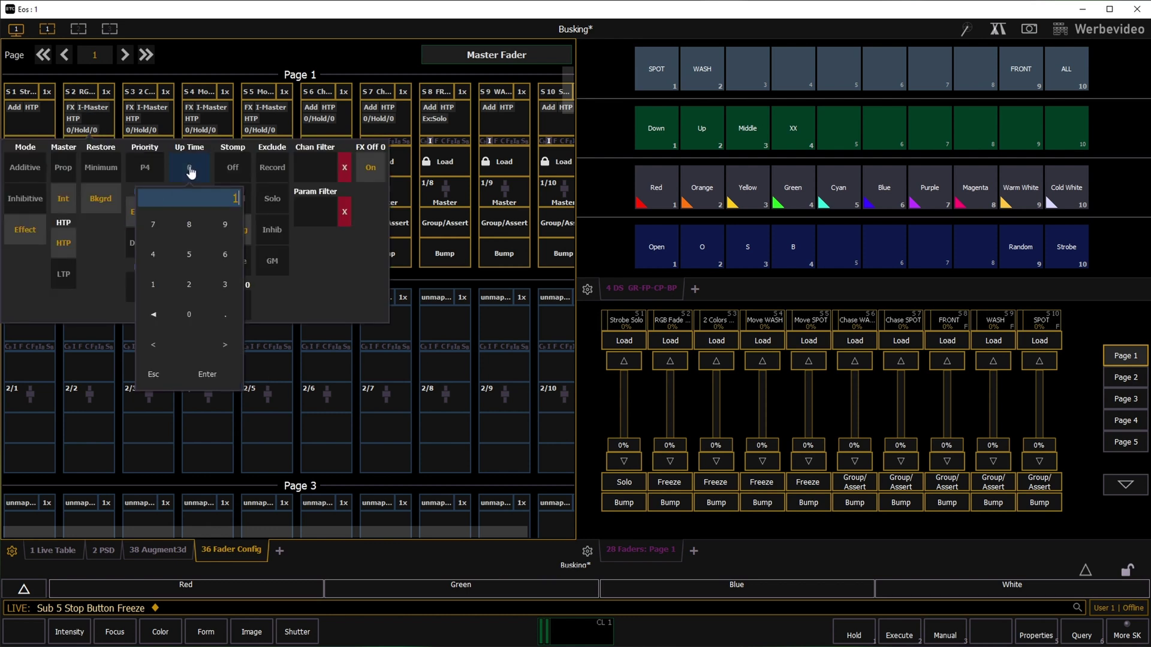
text(1)
key(Return)
click(189, 256)
text(1)
key(Return)
click(192, 136)
- Set both the up time and the down time of submaster 3 (2 Colors) to 1
click(172, 128)
click(193, 174)
text(1)
key(Return)
click(190, 256)
text(1)
key(Return)
click(220, 141)
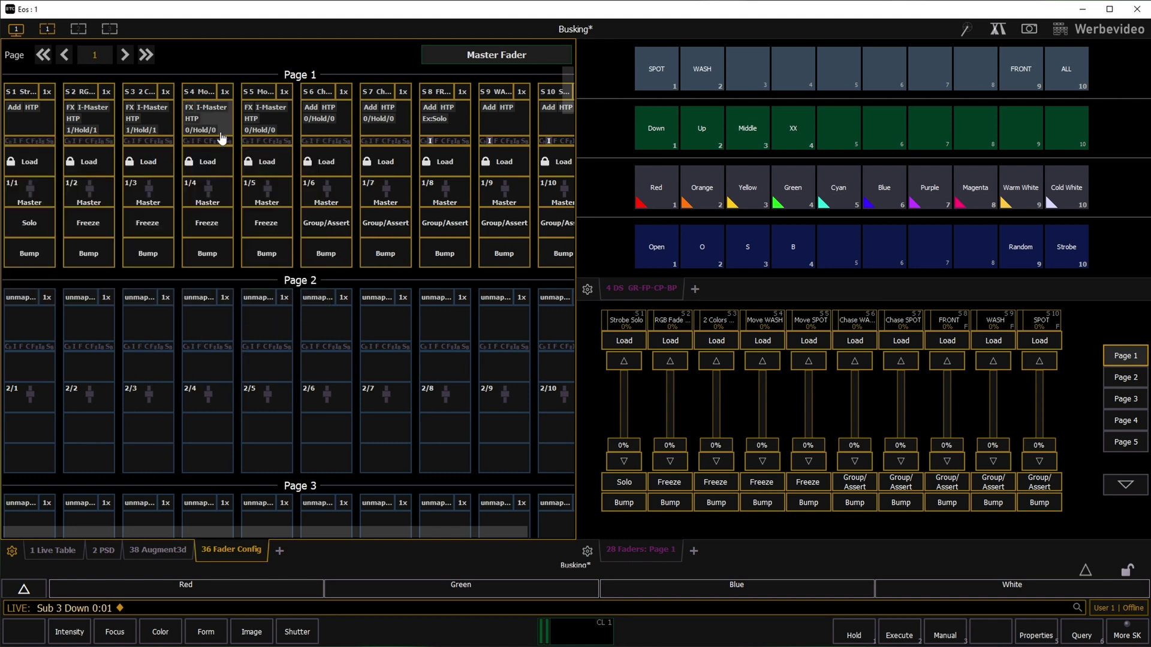
- Set both the up time and the down time of submaster 4 (Move WASH) to 2
click(221, 128)
click(214, 173)
text(2)
key(Return)
click(203, 256)
text(2)
key(Return)
click(253, 129)
- Set both the up time and the down time of submaster 5 (Move SPOT) to 2
click(264, 126)
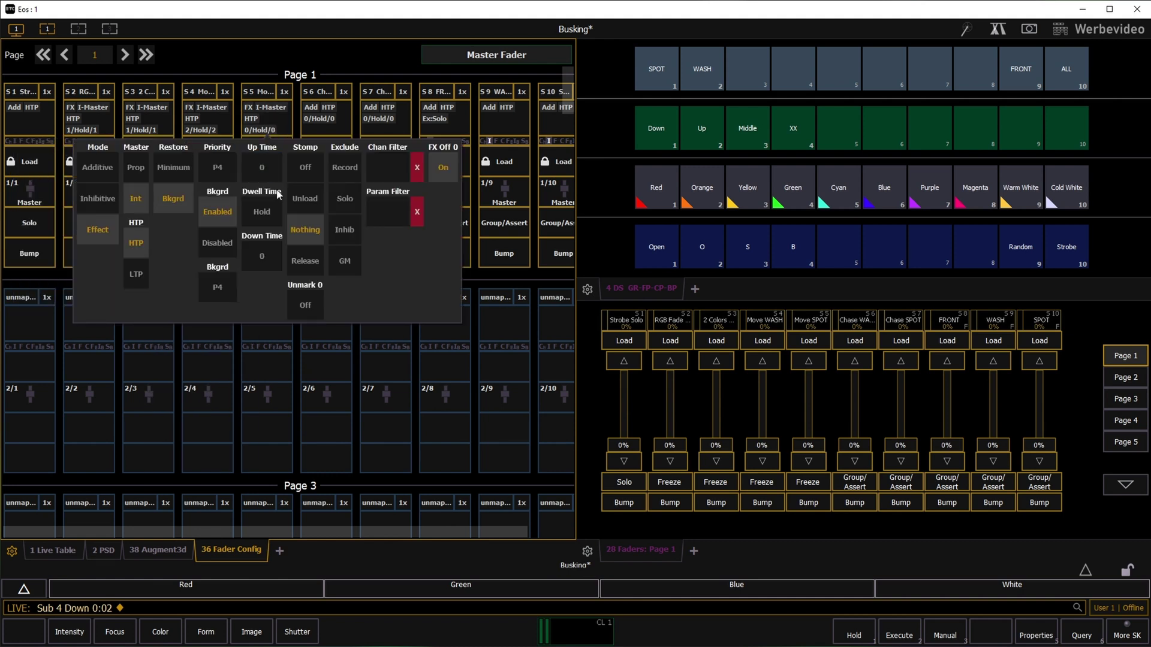
click(262, 170)
text(2)
key(Return)
click(264, 256)
text(2)
key(Return)
click(274, 57)
- Change the fader of submaster 2 (RGB Fade) to Effect Rate with a minimum of 1
click(89, 203)
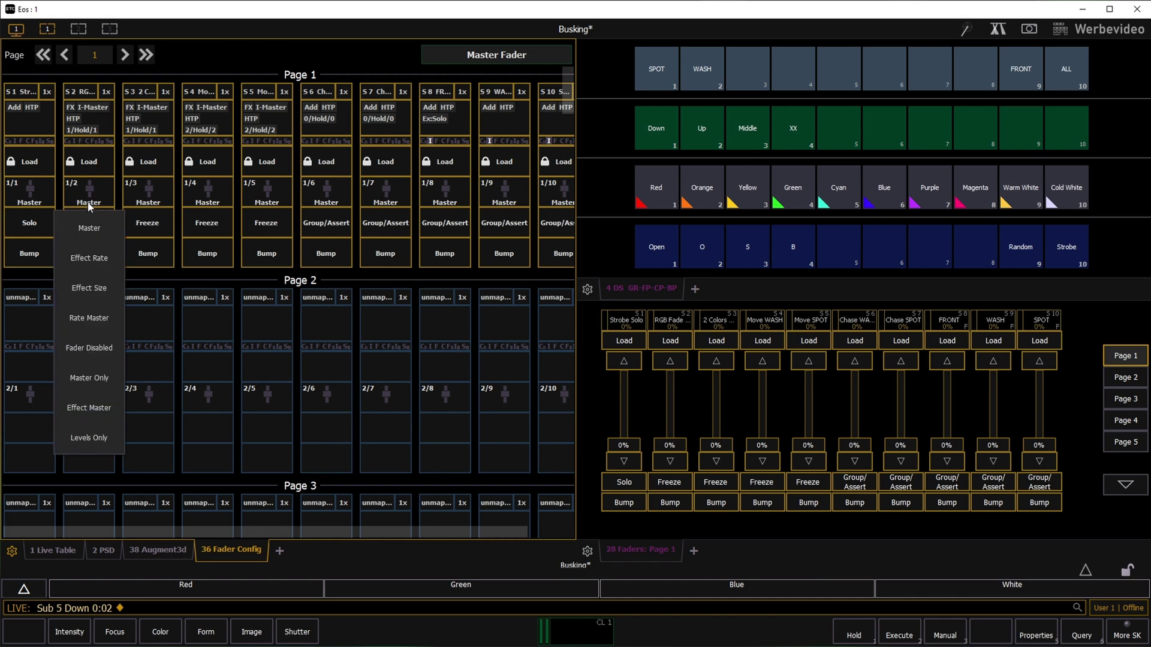
click(89, 258)
click(146, 288)
text(1)
key(Return)
- Change the fader of submaster 3 (2 Colors) to Effect Rate with a minimum of 1
click(150, 202)
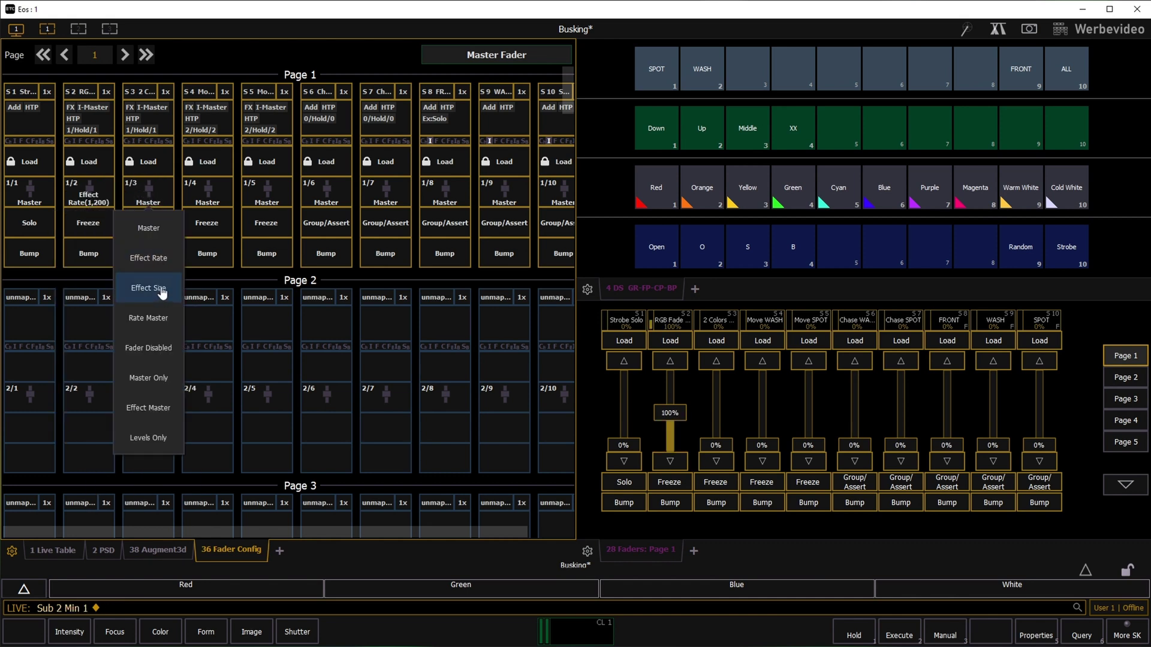
click(148, 258)
click(198, 291)
text(1)
key(Return)
- Change the fader of submaster 4 (Move WASH) to Effect Rate with a minimum of 1
click(219, 201)
click(216, 258)
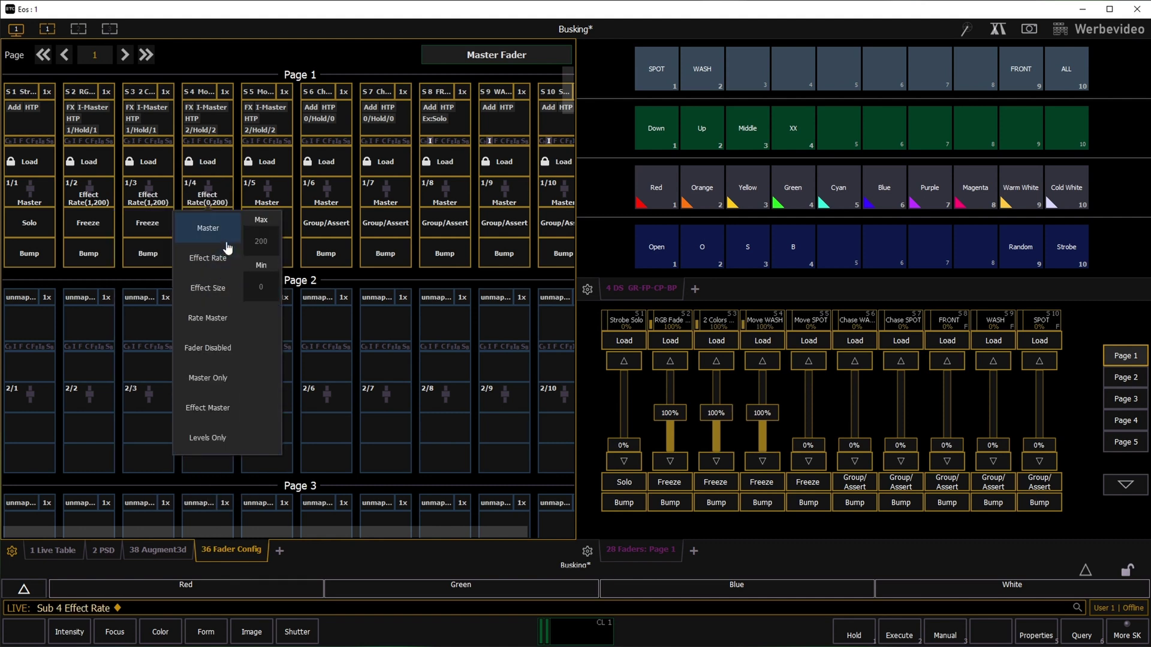
click(261, 287)
text(1)
key(Return)
- Change the fader of submaster 5 (Move SPOT) to Effect Rate with a minimum of 1
click(282, 206)
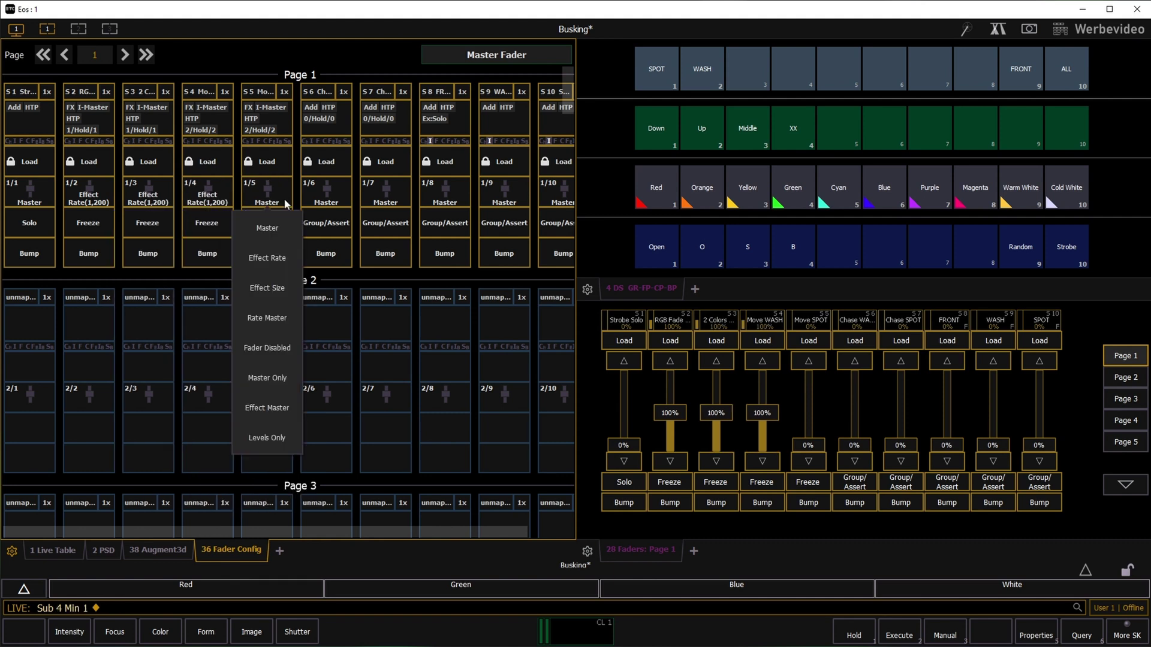
click(267, 258)
click(320, 287)
text(1)
key(Return)
- Add an Intens parameter filter to submaster 6 (Chase WASH)
click(341, 131)
click(448, 213)
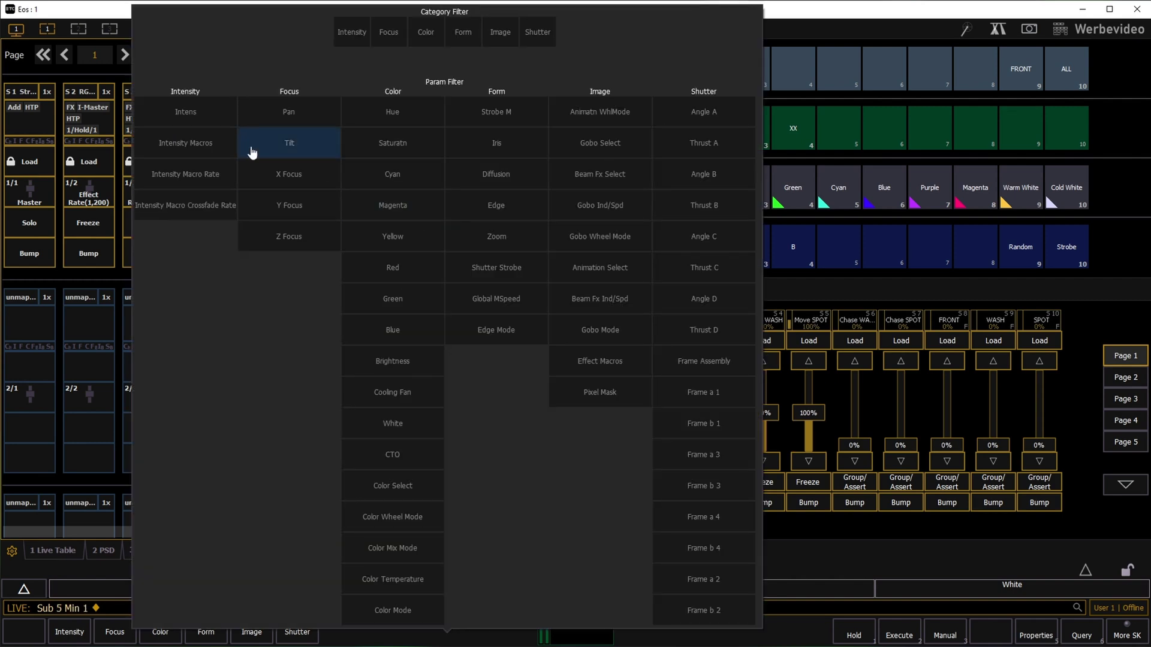
click(186, 114)
click(128, 81)
click(407, 72)
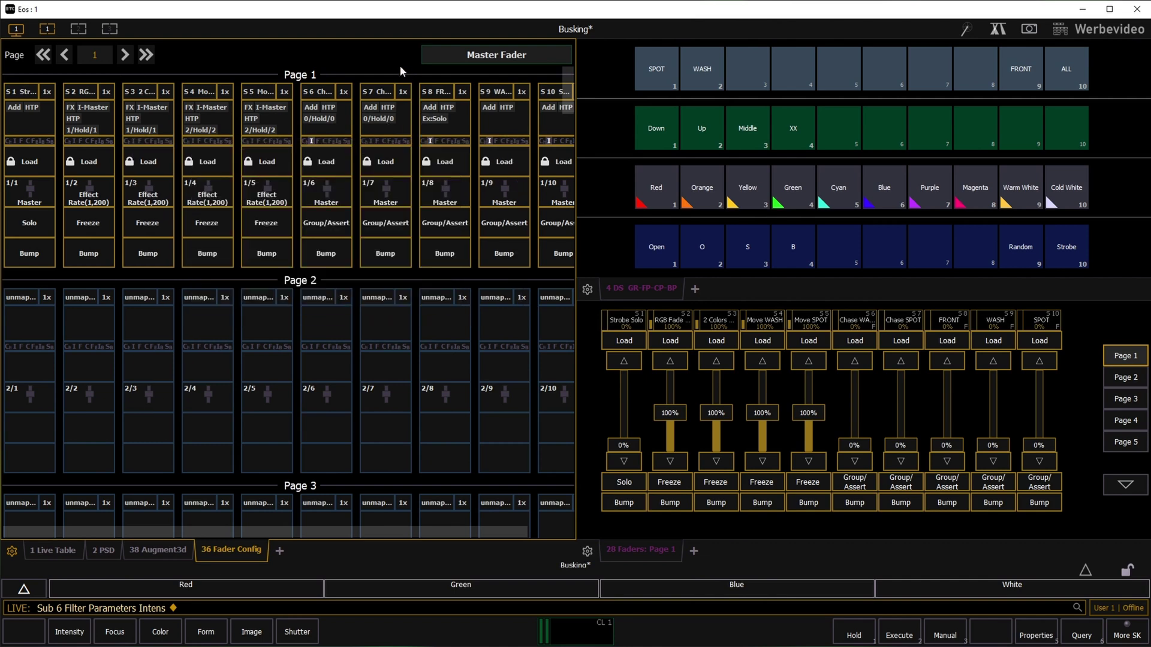
- Add an Intens parameter filter to submaster 7 (Chase SPOT)
click(459, 129)
click(413, 132)
click(397, 131)
click(503, 212)
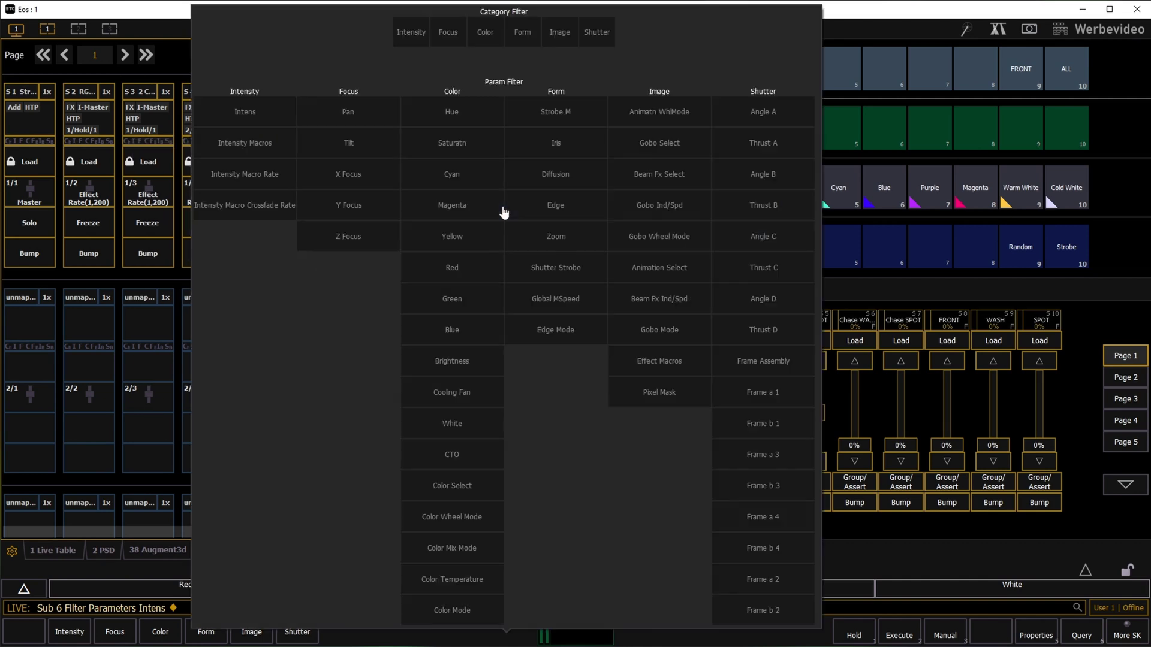
click(179, 62)
click(198, 64)
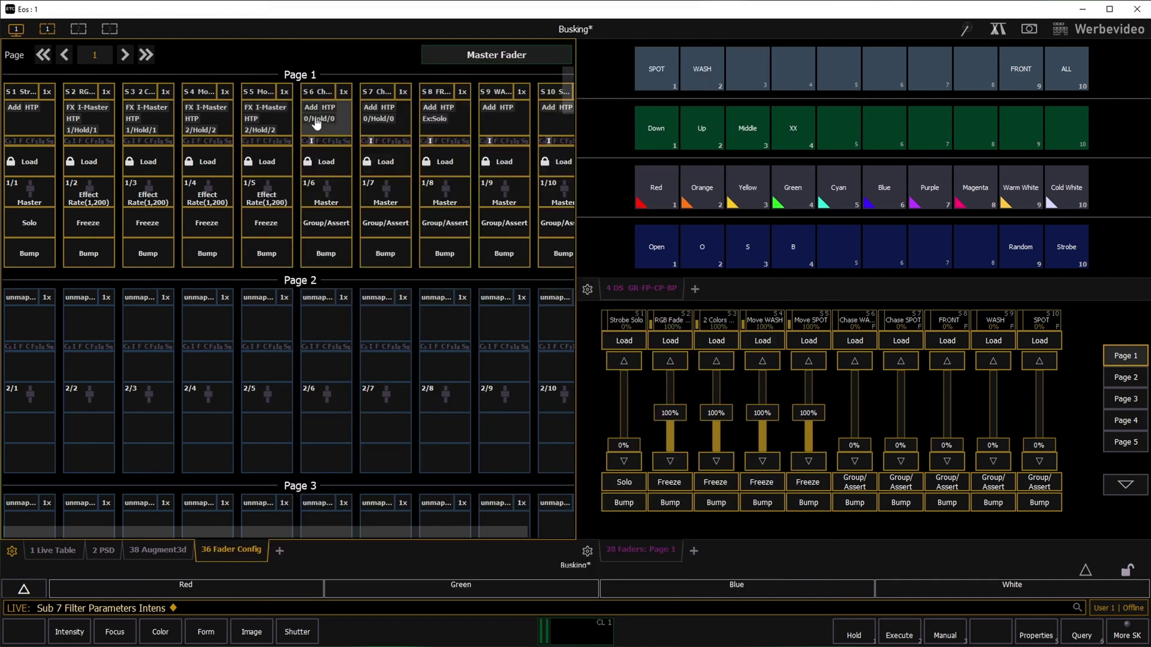
- Set both the up time and the down time of submaster 6 (Chase WASH) to 1
click(344, 138)
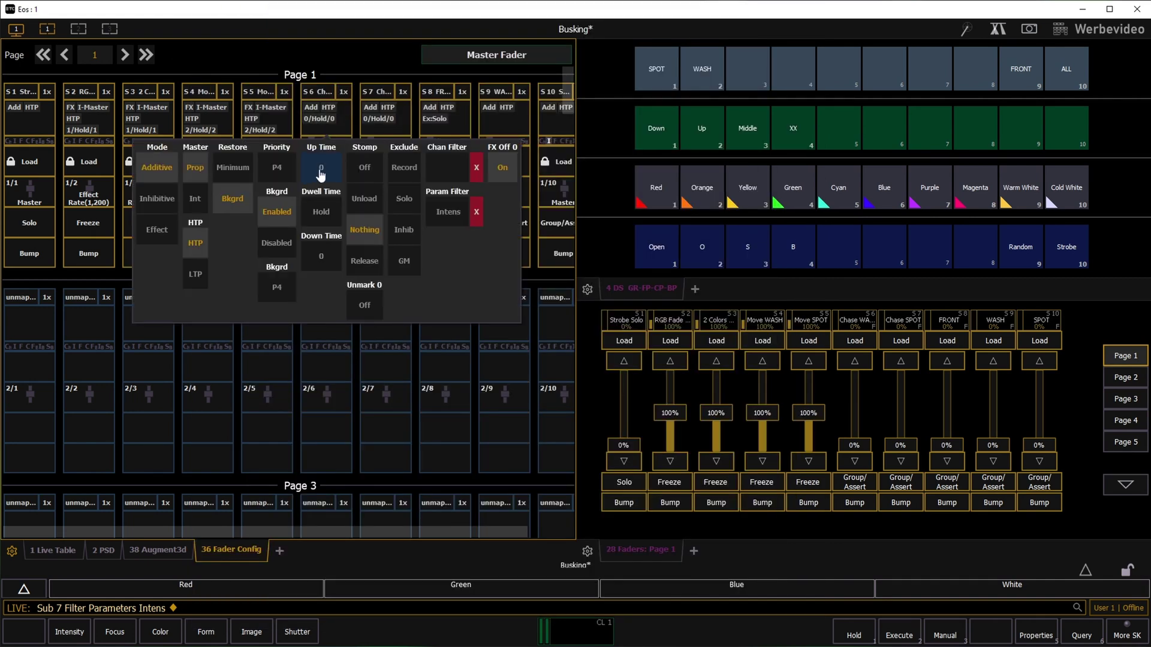
click(321, 174)
text(1)
key(Return)
click(321, 262)
text(1)
key(Return)
- Set both the up time and the down time of submaster 7 (Chase SPOT) to 1
click(391, 134)
click(392, 136)
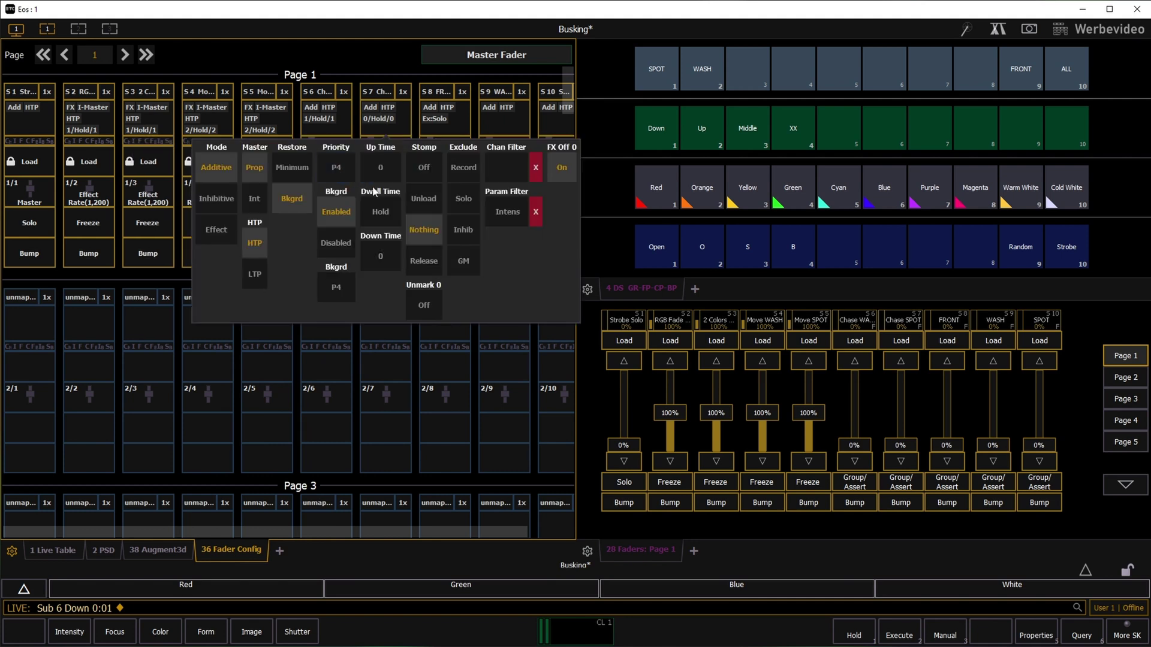
click(380, 168)
text(1)
key(Return)
click(380, 256)
text(1)
key(Return)
click(364, 76)
- Assign Freeze to the upper buttons of submasters 6 and 7, replacing Group/Assert
click(331, 222)
click(336, 374)
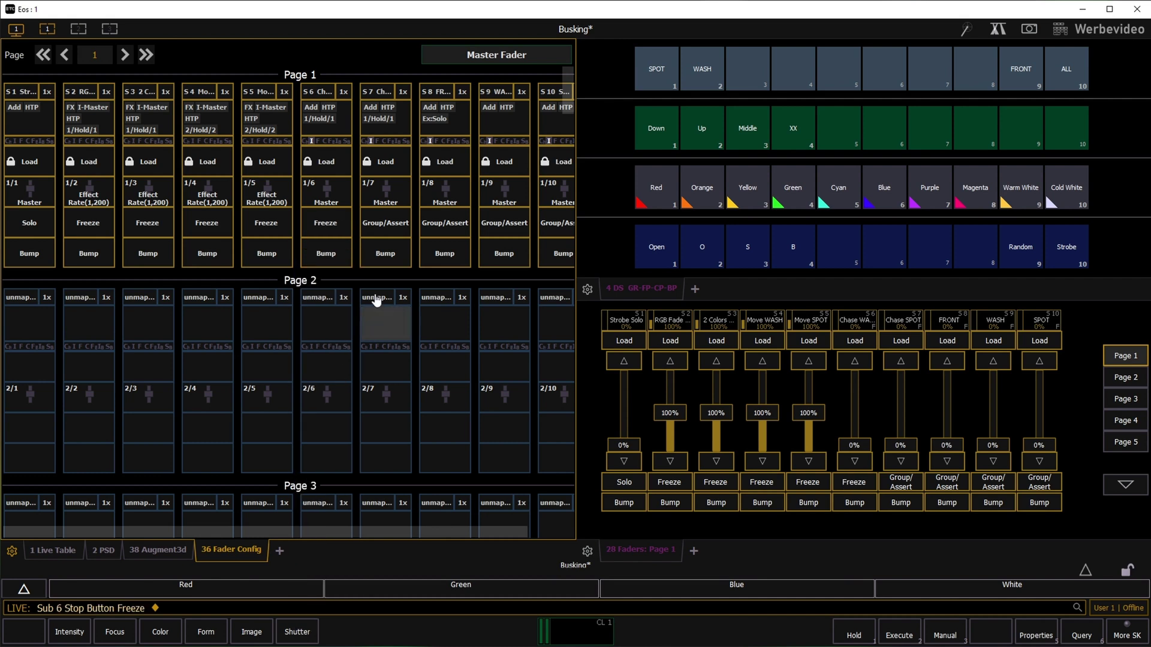
click(386, 222)
click(391, 374)
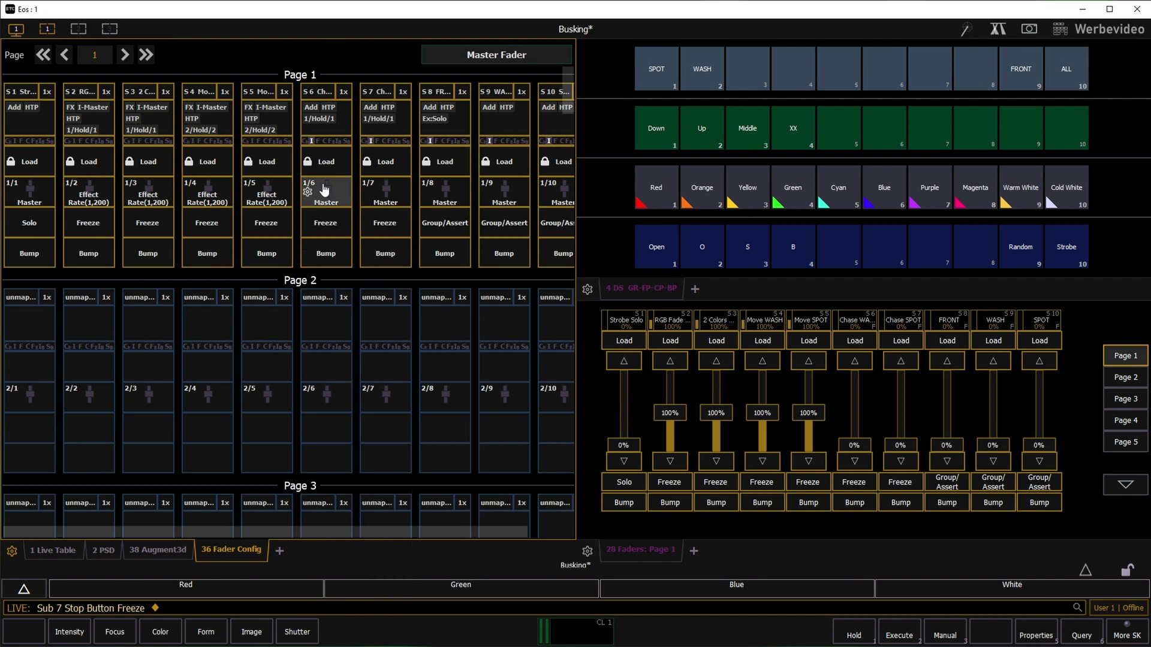
- Change the fader of submaster 6 (Chase WASH) to Effect Rate with a minimum of 60 and a maximum of 800
click(324, 196)
click(326, 257)
click(380, 288)
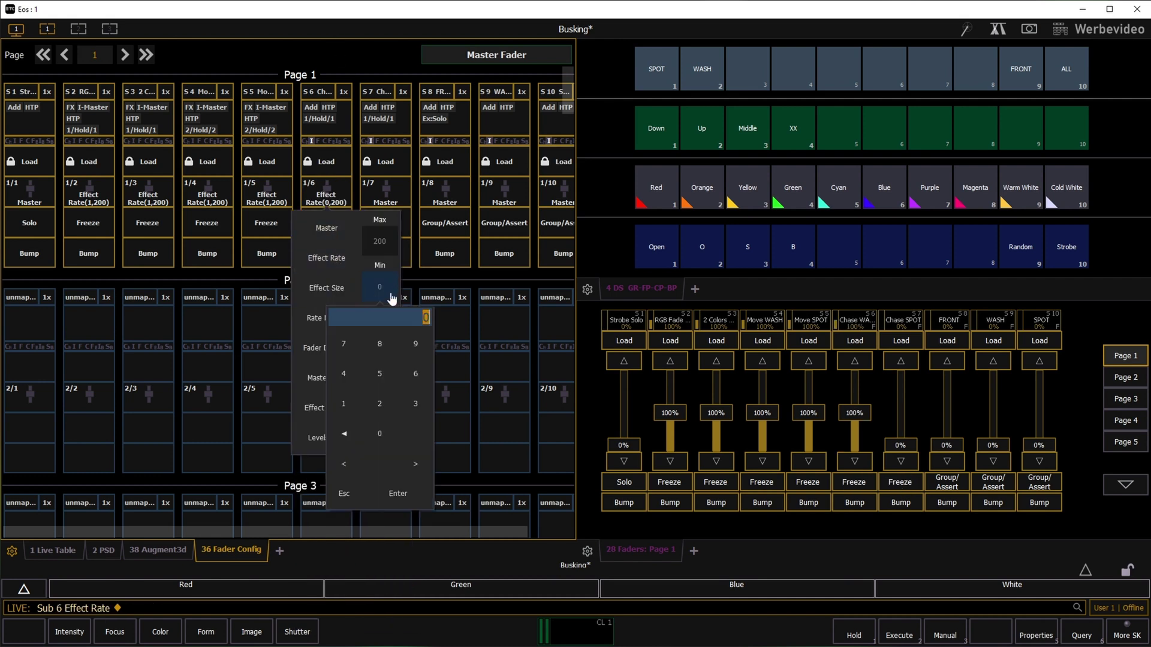
key(Return)
click(376, 243)
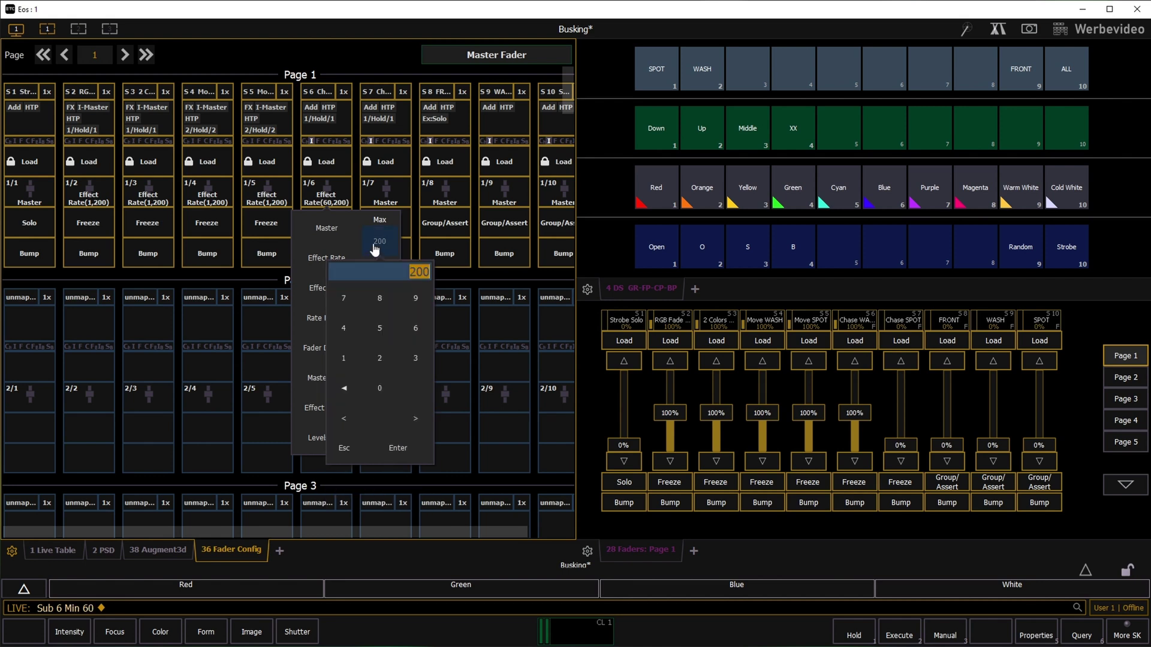
text(800)
key(Return)
click(385, 200)
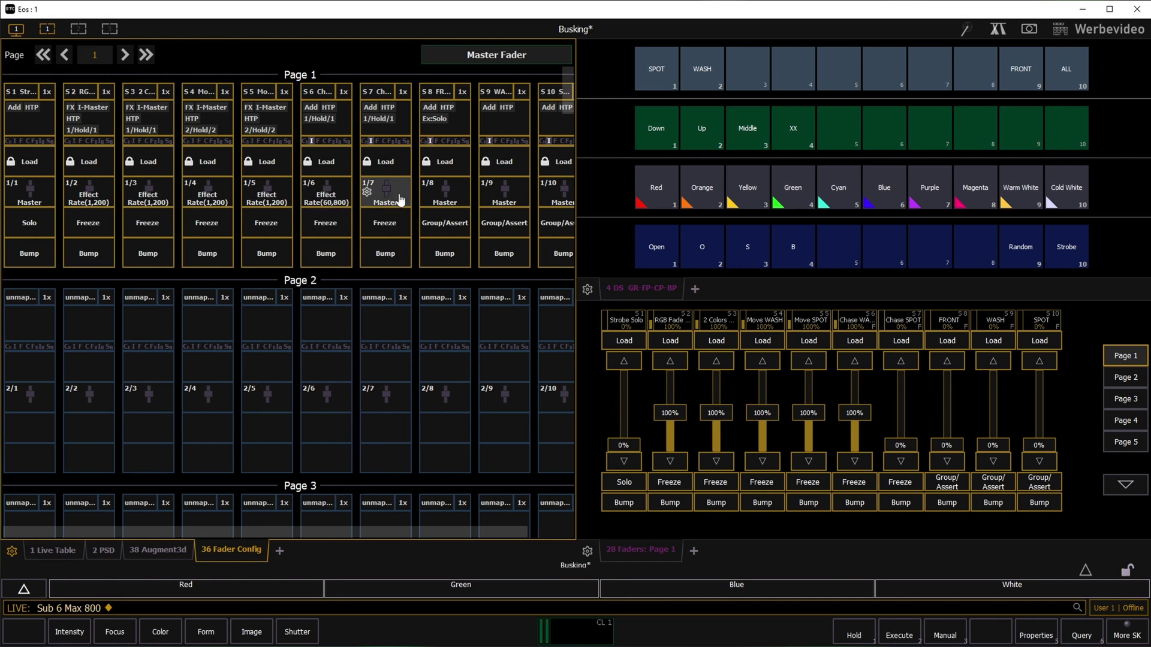
- Change the fader of submaster 7 (Chase SPOT) to Effect Rate with a minimum of 60, and edit its maximum
click(385, 200)
click(386, 258)
click(444, 295)
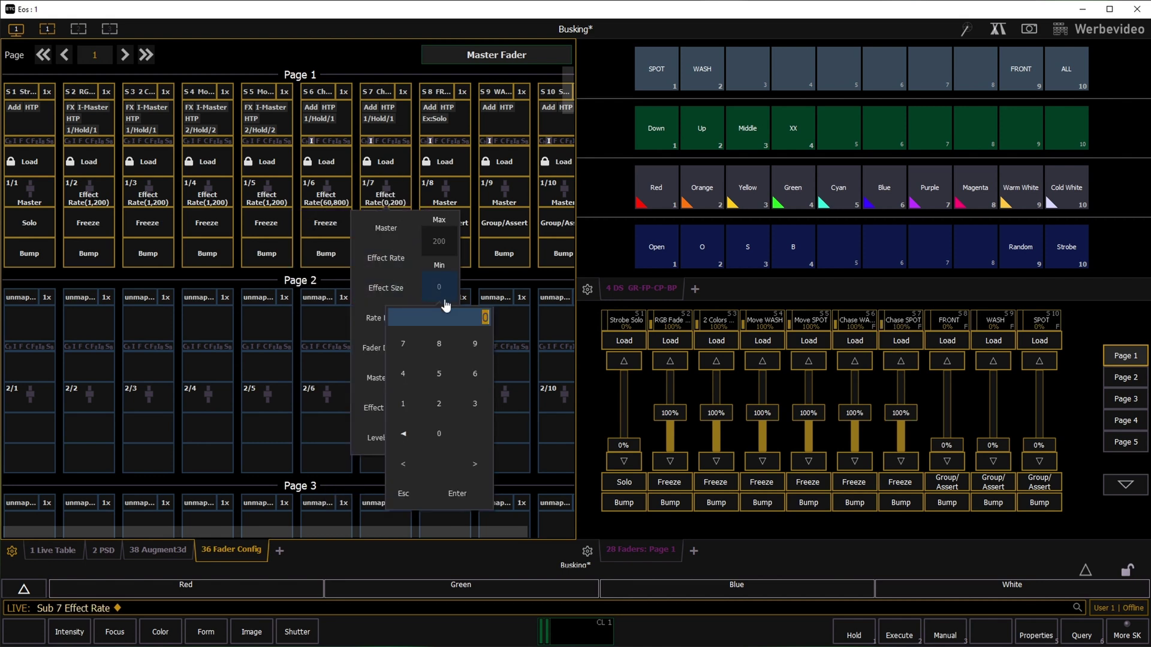
text(60)
key(Return)
click(439, 240)
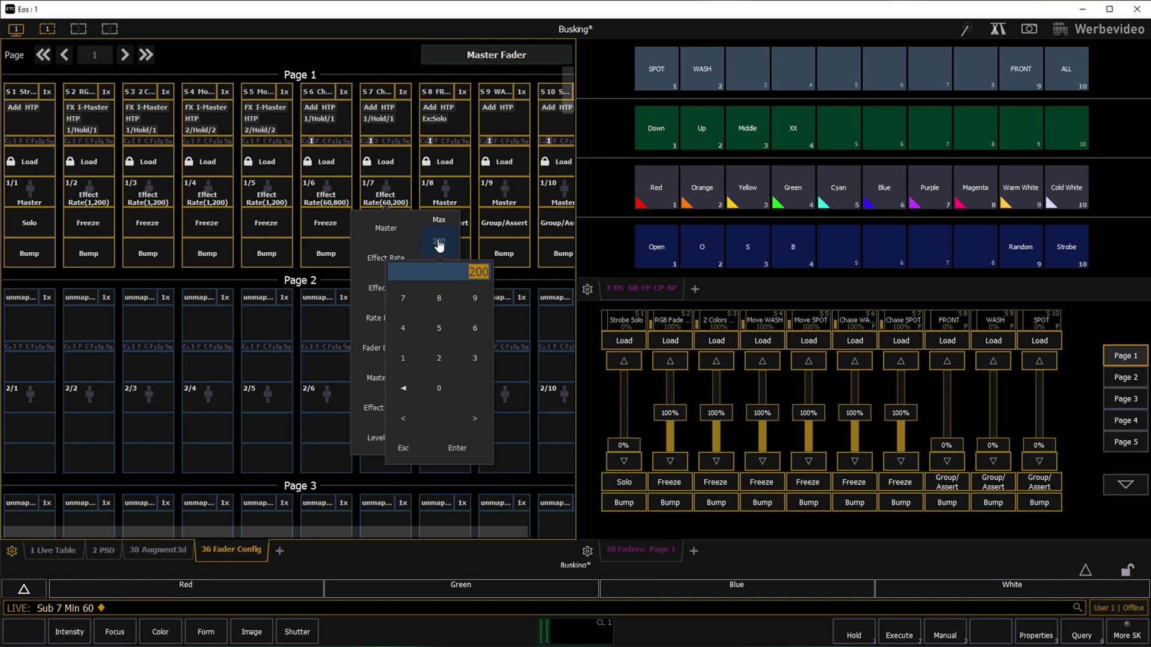
key(Return)
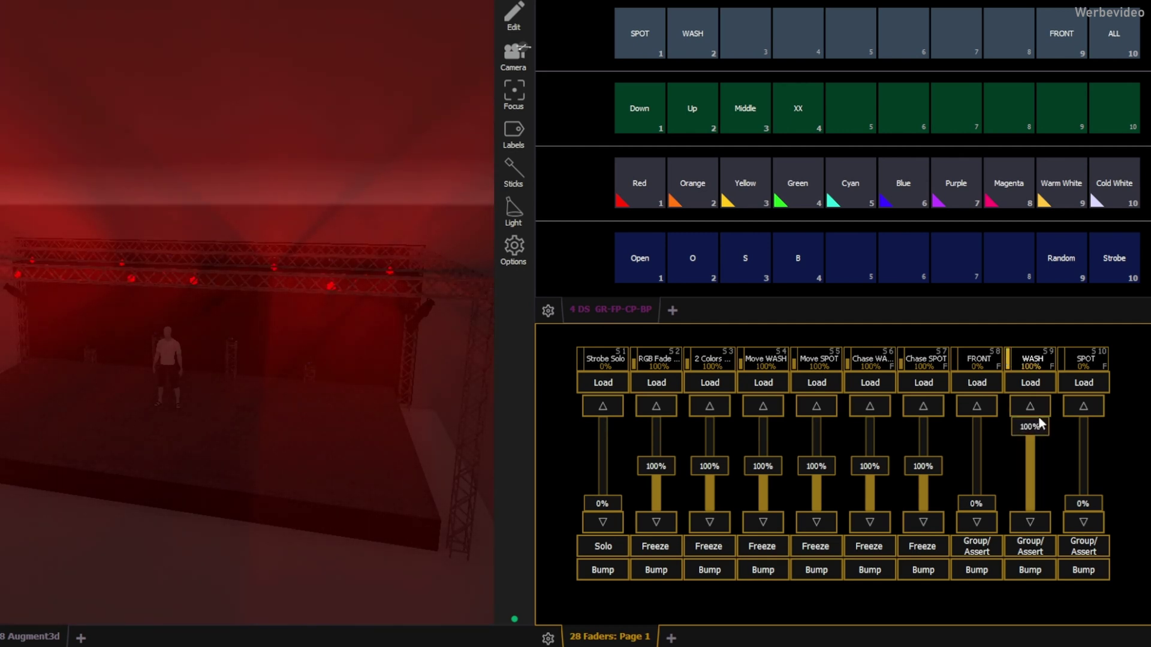
- Point the WASH group at the Middle focus palette, and give the SPOT group focus palette XX and beam palette S
click(705, 31)
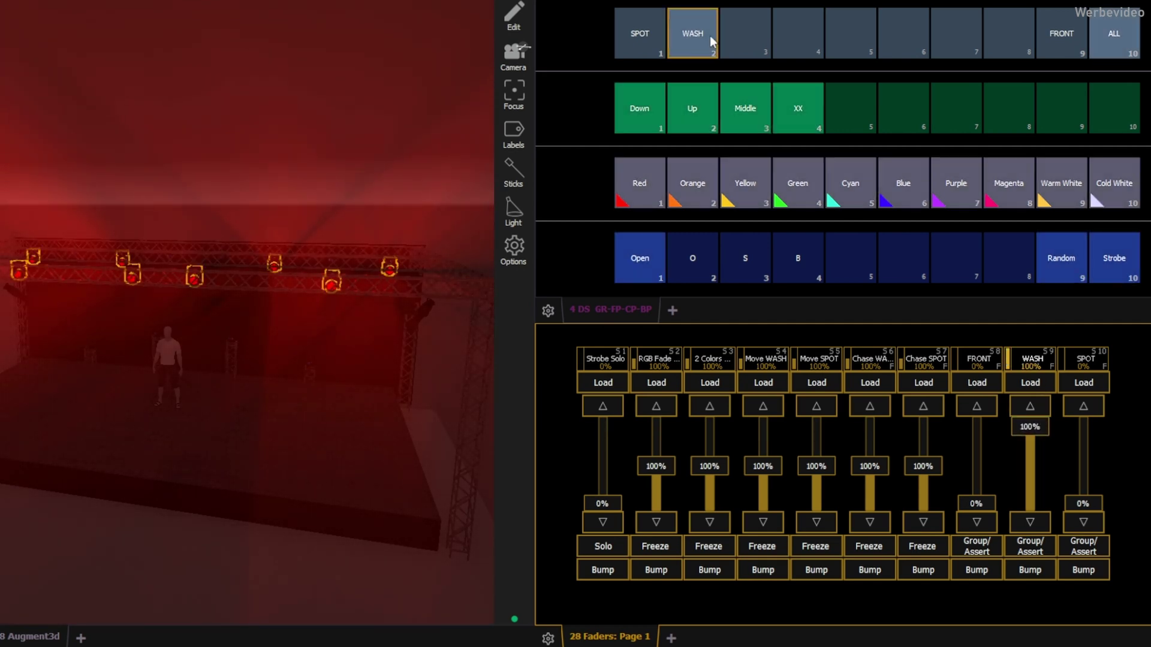
click(744, 114)
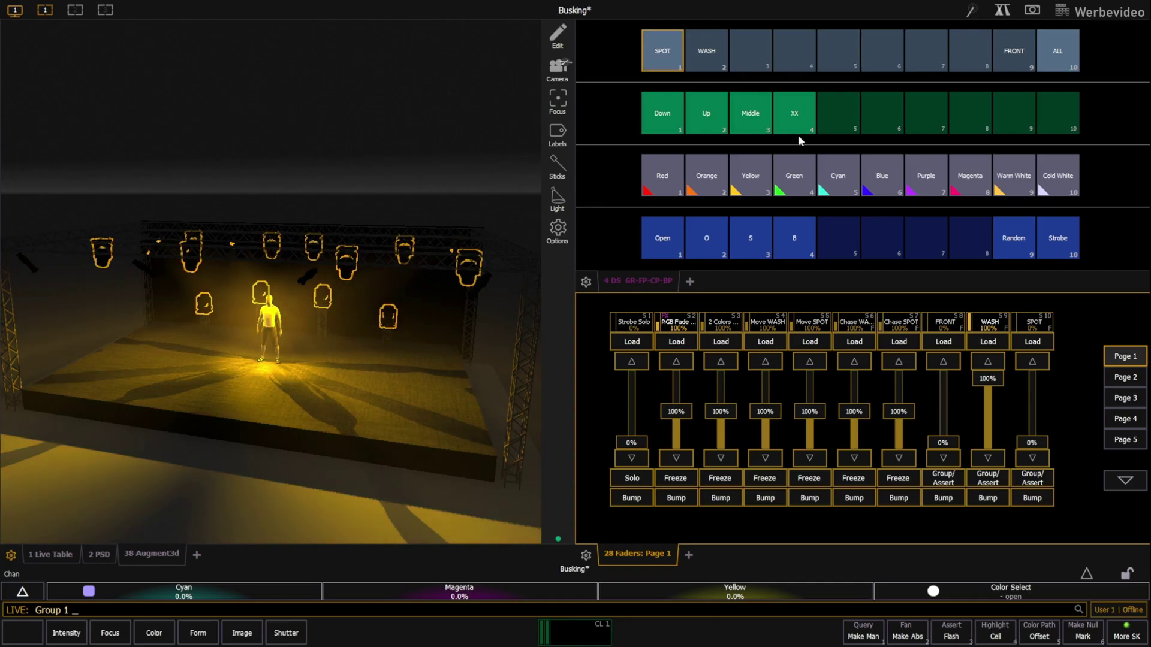
click(793, 129)
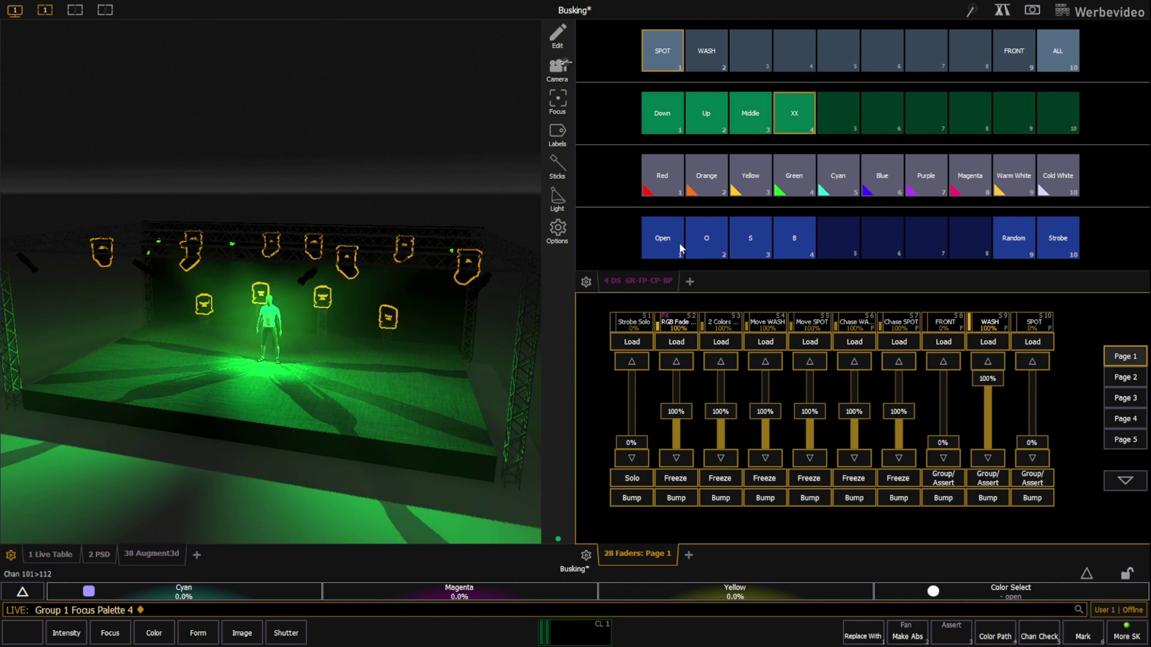
click(754, 240)
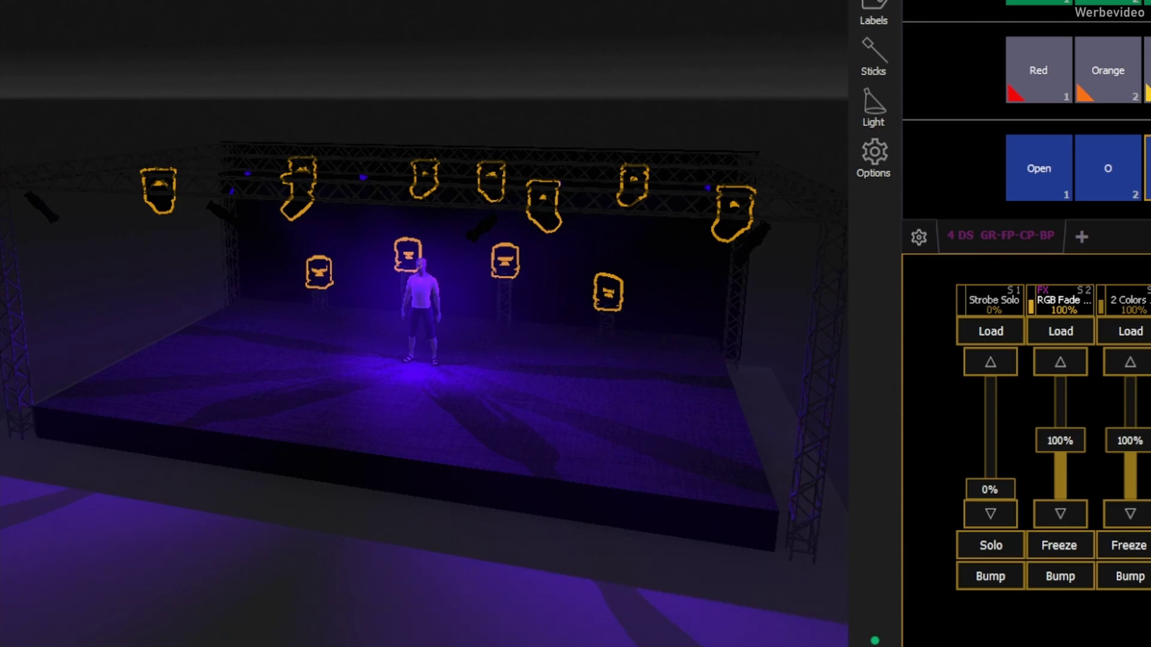
- Test the SPOT submaster by raising its fader to 100% and lowering it back to 0%
drag(1031, 447, 1027, 425)
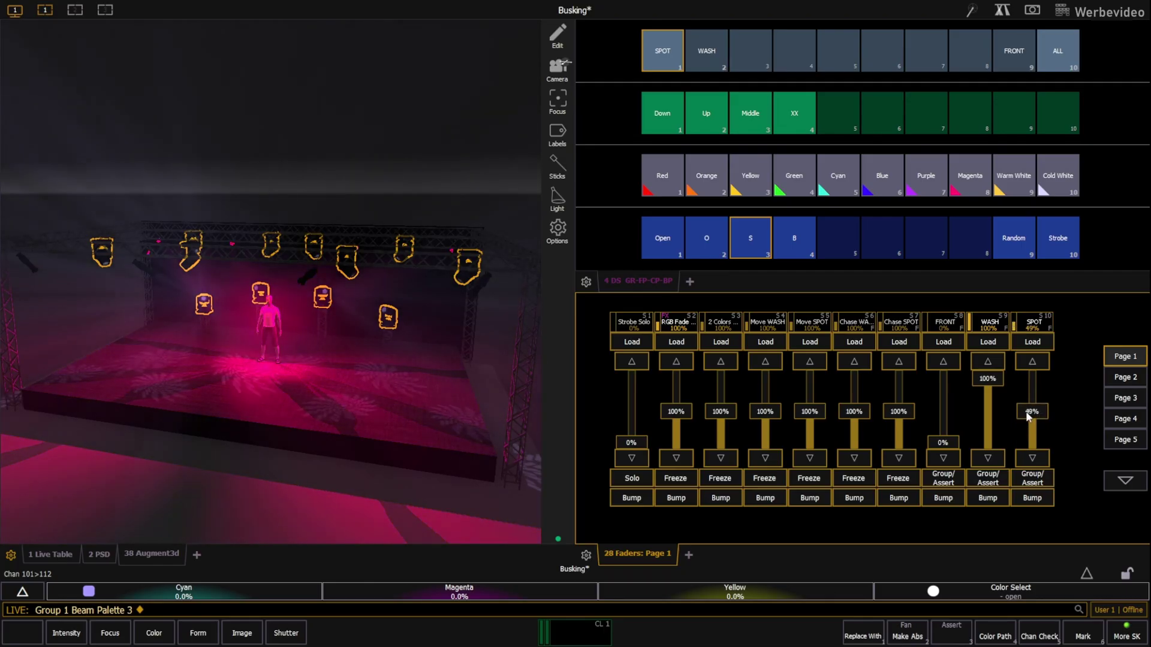
drag(1030, 396, 1044, 375)
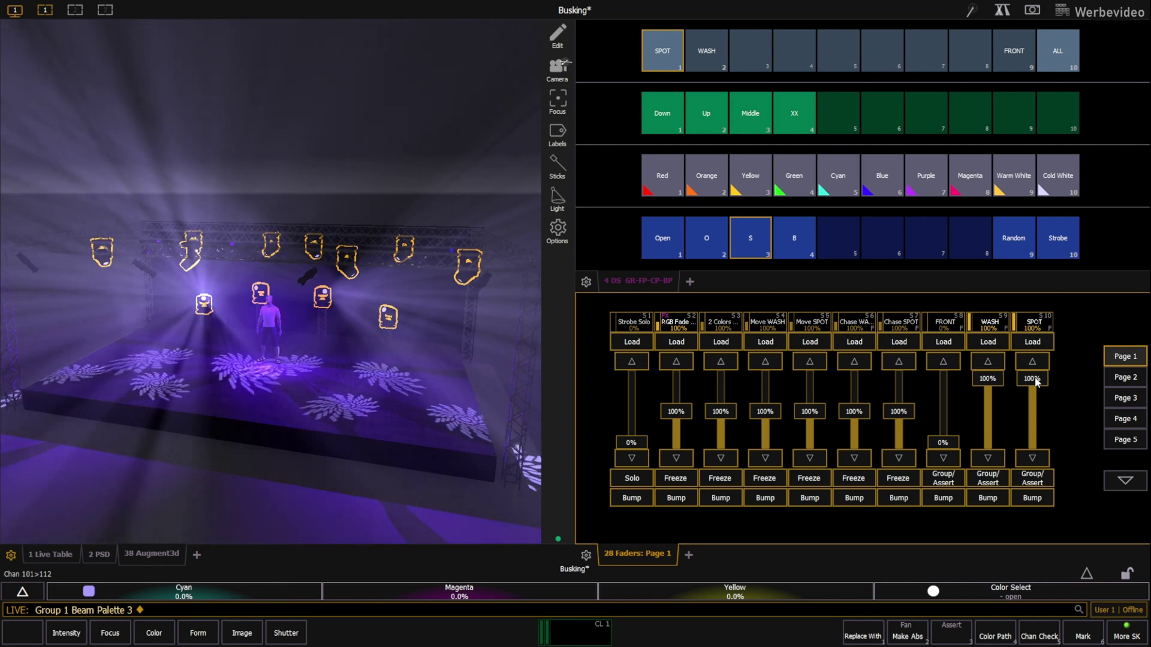
drag(1037, 382, 1044, 472)
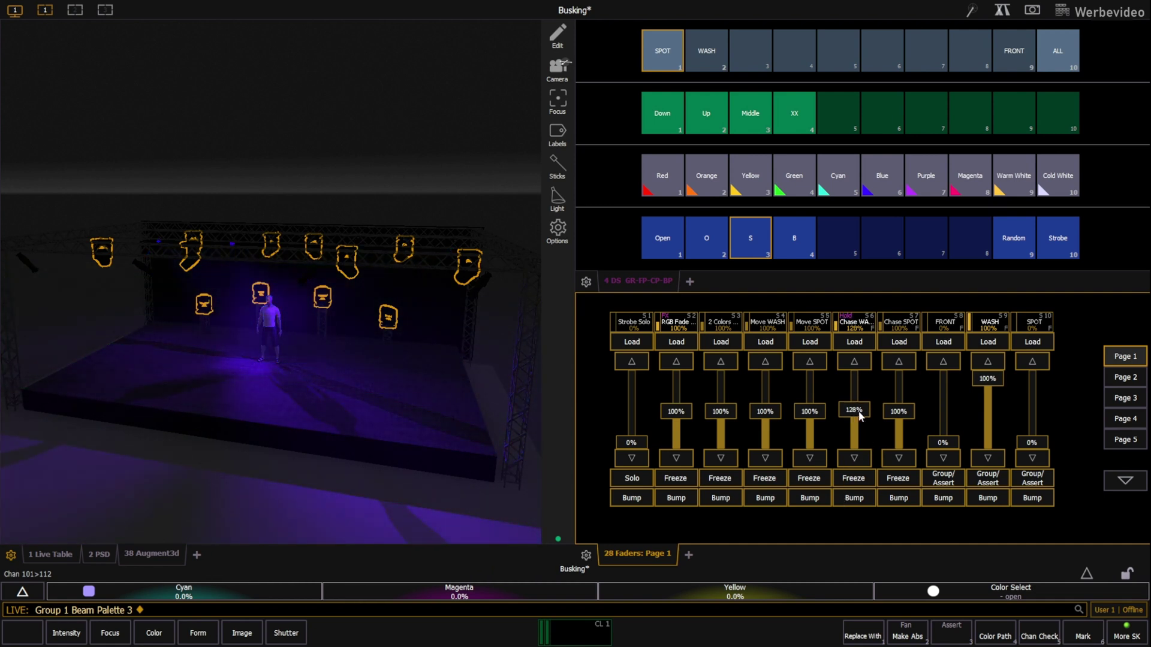
- Raise the Chase WASH effect rate to 800%, and test the SPOT submaster by bringing it to 100% and back to 0%
drag(863, 409, 862, 379)
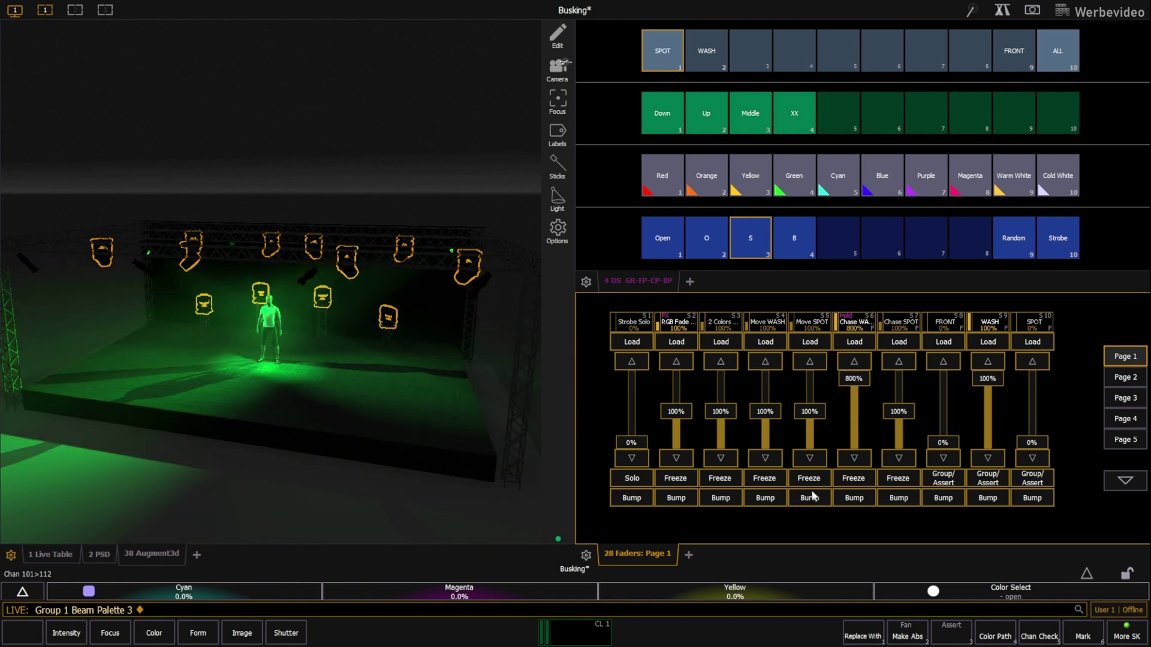
drag(1029, 445, 1049, 264)
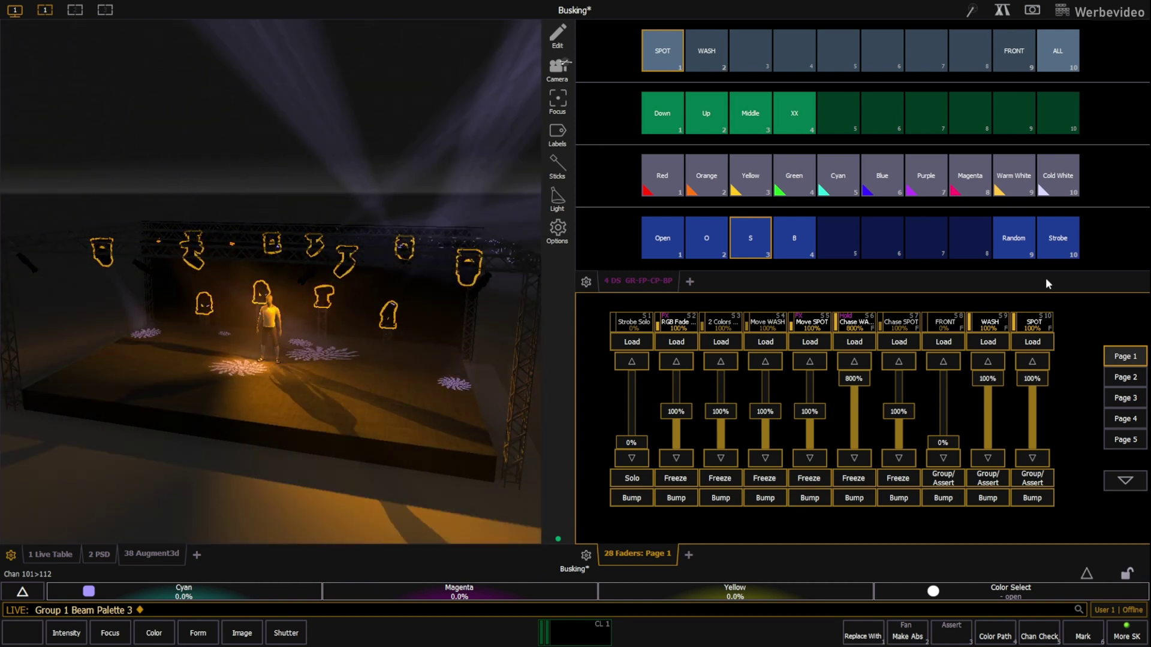
drag(1034, 392, 1032, 457)
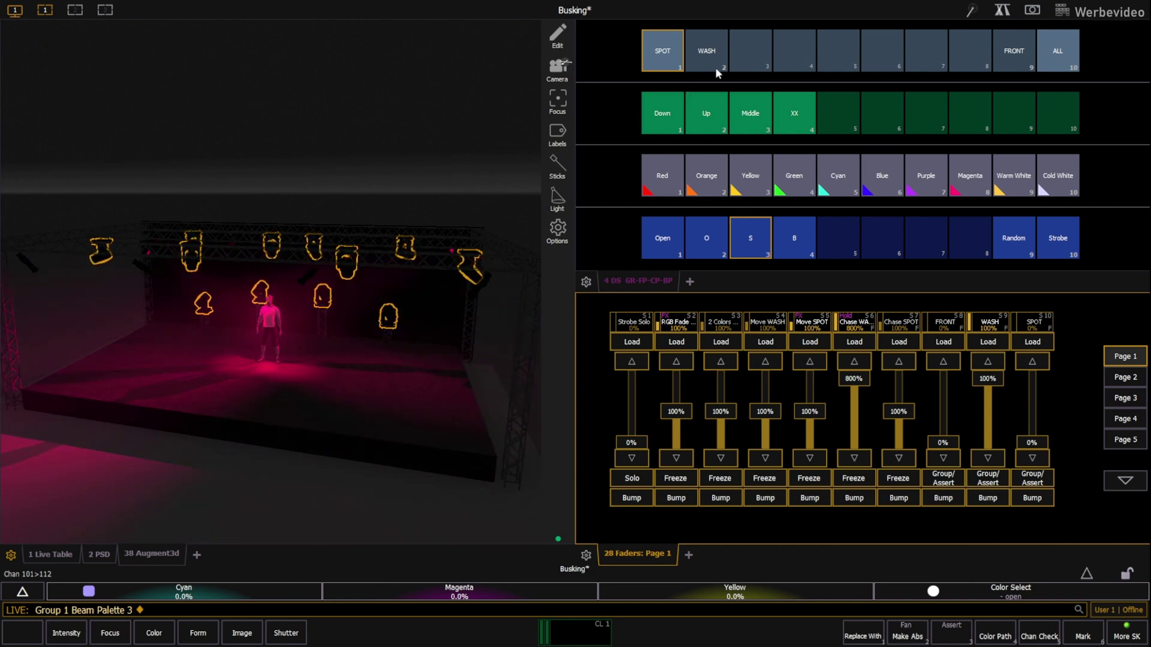
- Sneak the WASH group into the Up focus palette
click(713, 66)
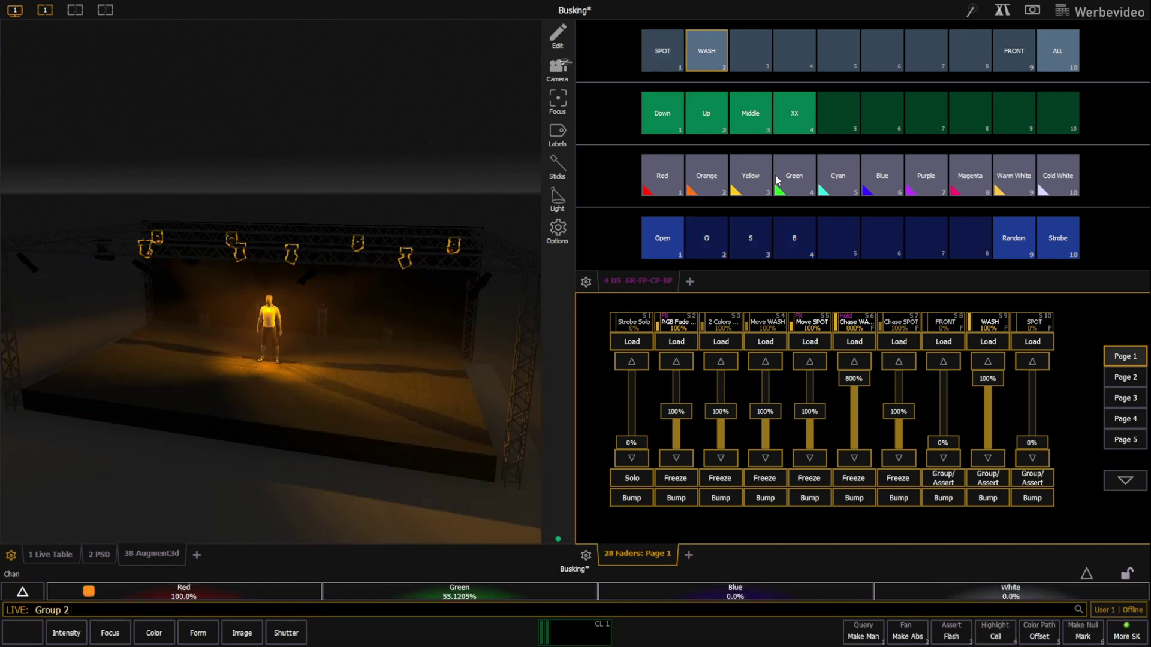
click(702, 111)
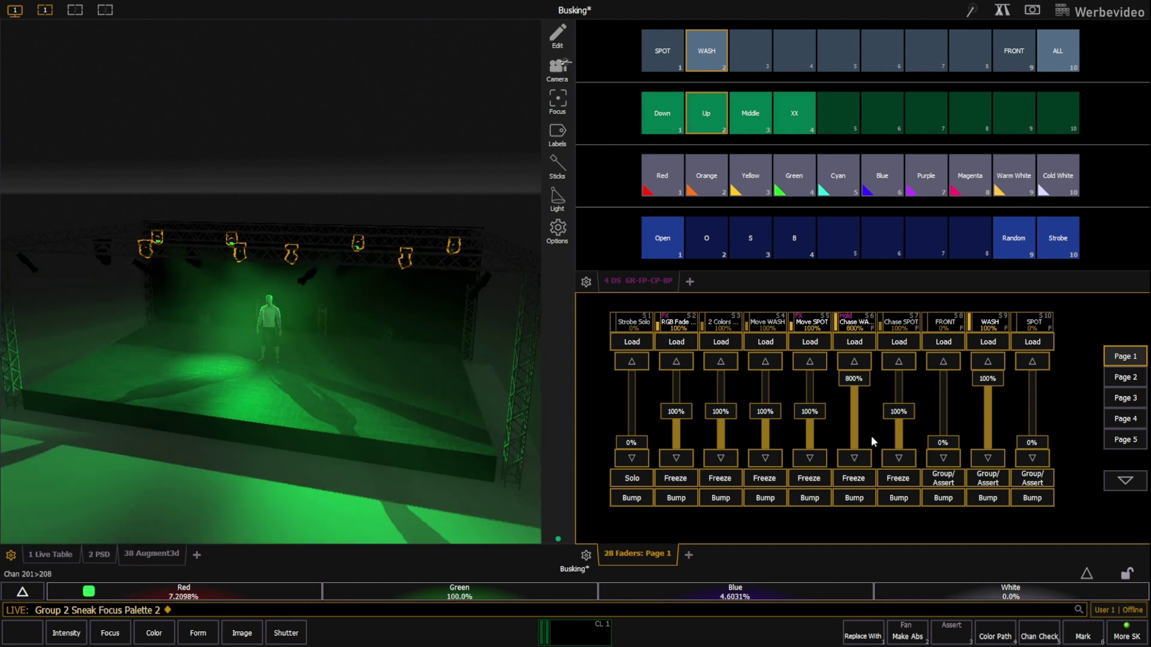